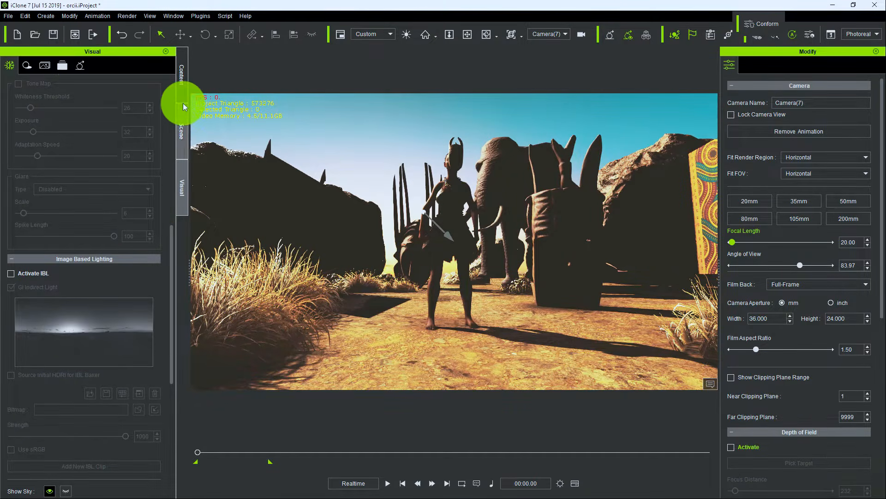
Step: Turn on Global Illumination, keeping black (#000000) as the ambient light color and 6.2 as the diffuse bounce strength
left_click(83, 66)
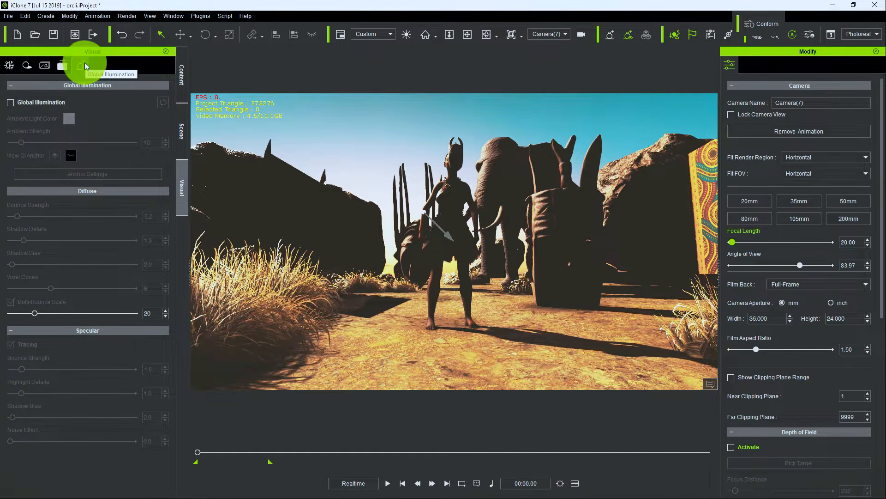
left_click(46, 105)
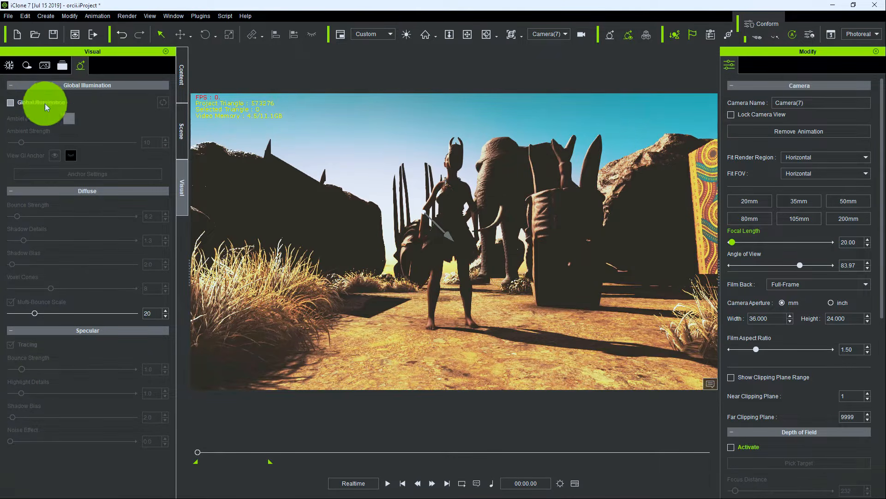
left_click(11, 103)
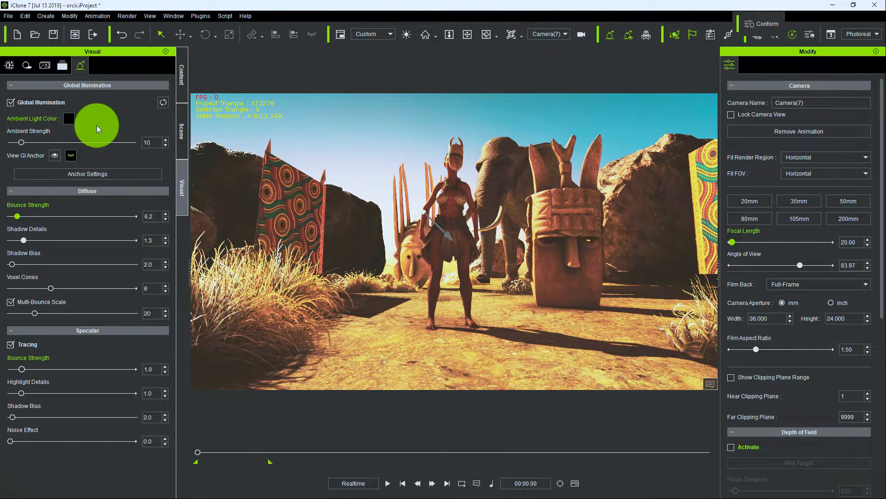
left_click(69, 118)
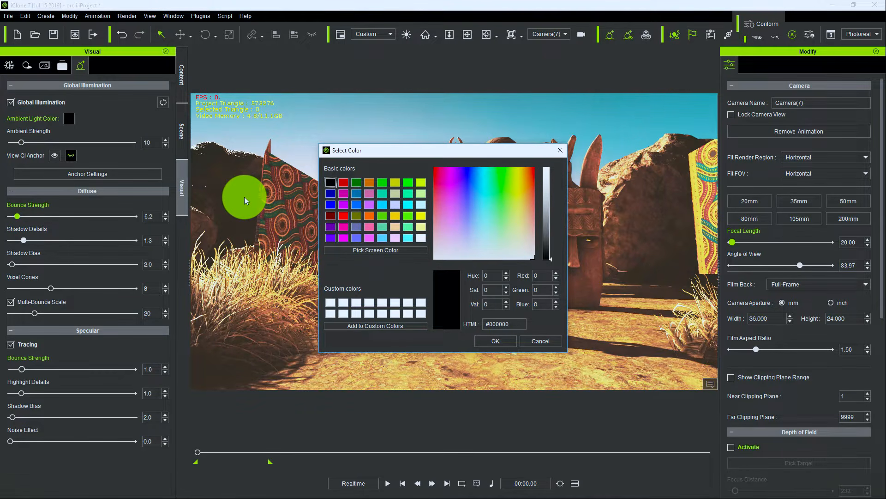
left_click(495, 342)
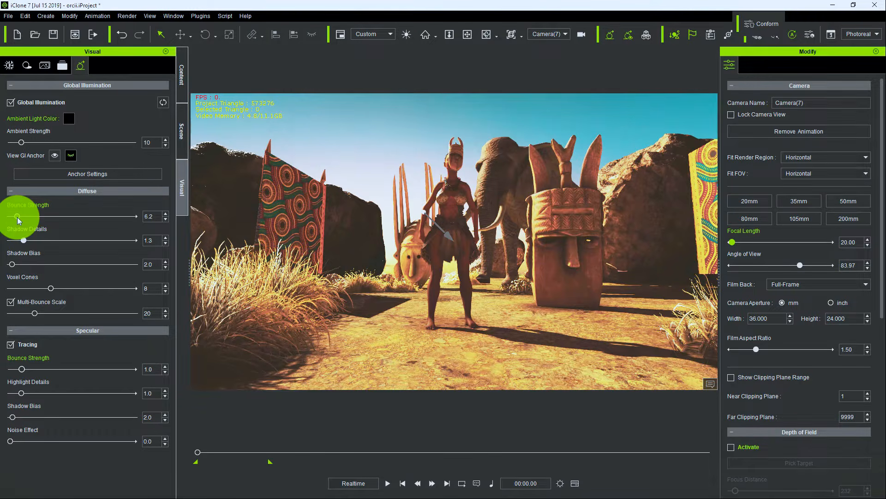
mouse_move(19, 219)
left_mouse_down()
mouse_move(32, 215)
mouse_move(20, 218)
left_mouse_up()
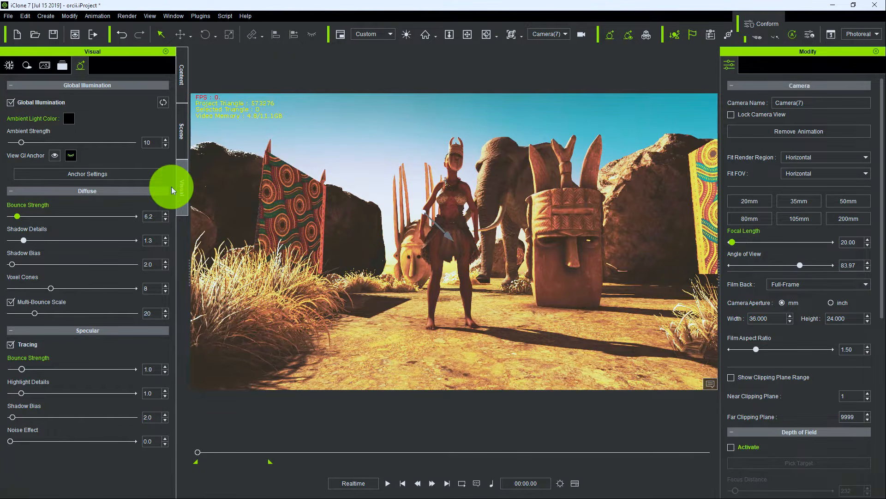
Step: Select the global illumination anchor among the scene's lights and examine its GI range and voxel viewing options
left_click(183, 130)
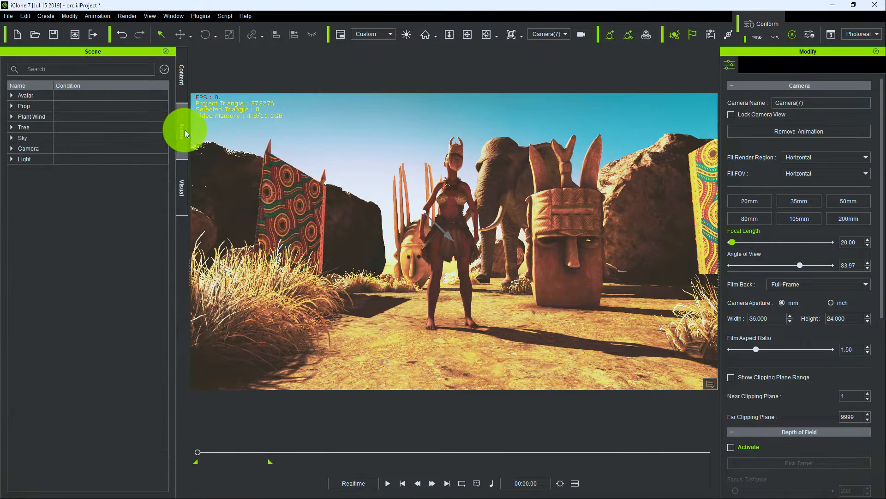
left_click(12, 159)
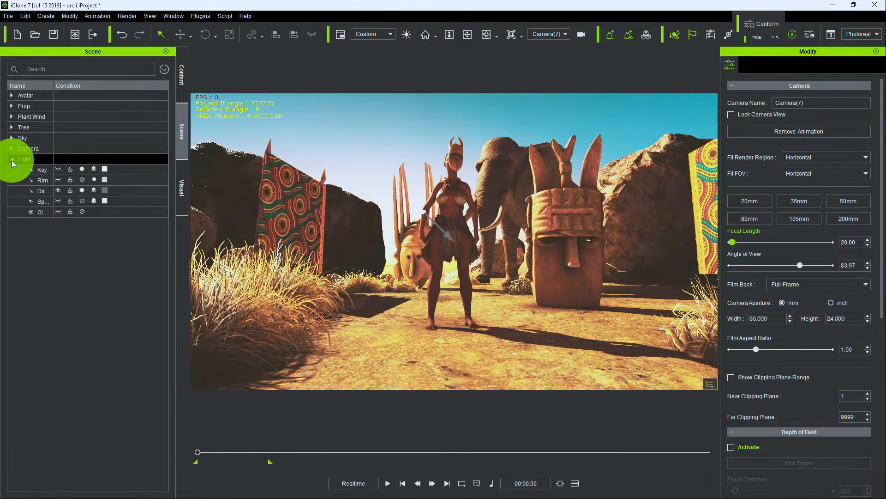
left_click(95, 212)
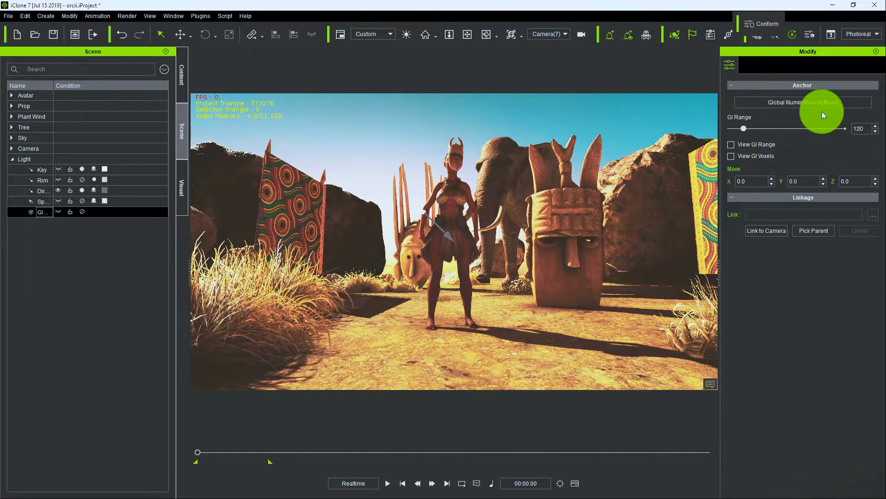
left_click(762, 138)
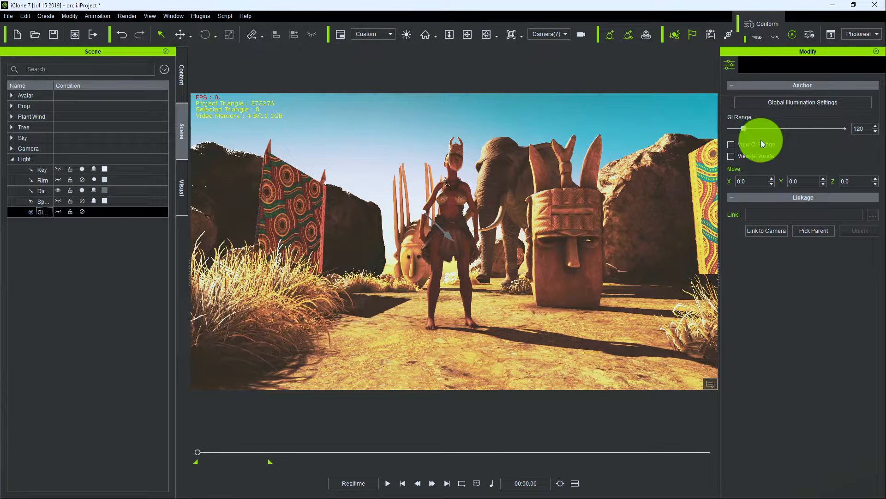
left_click(761, 141)
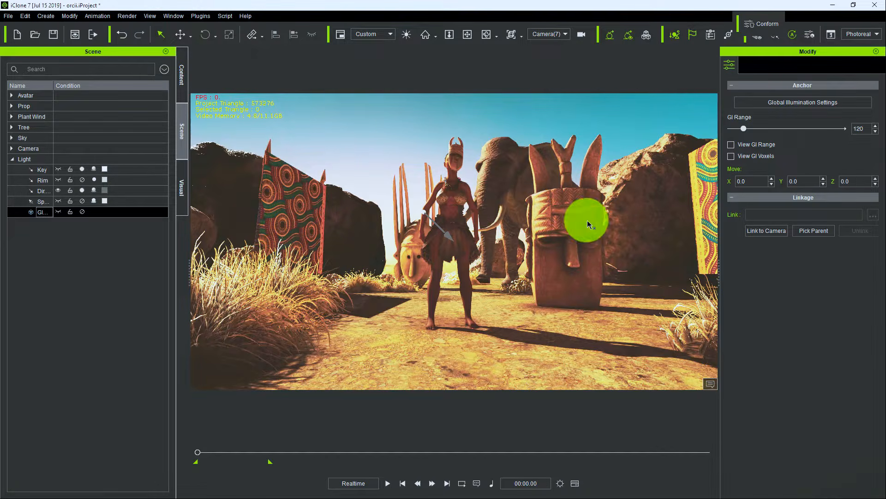
Step: Switch from Camera(7) to the Preview camera, select the avatar and reframe the view around it
left_click(550, 38)
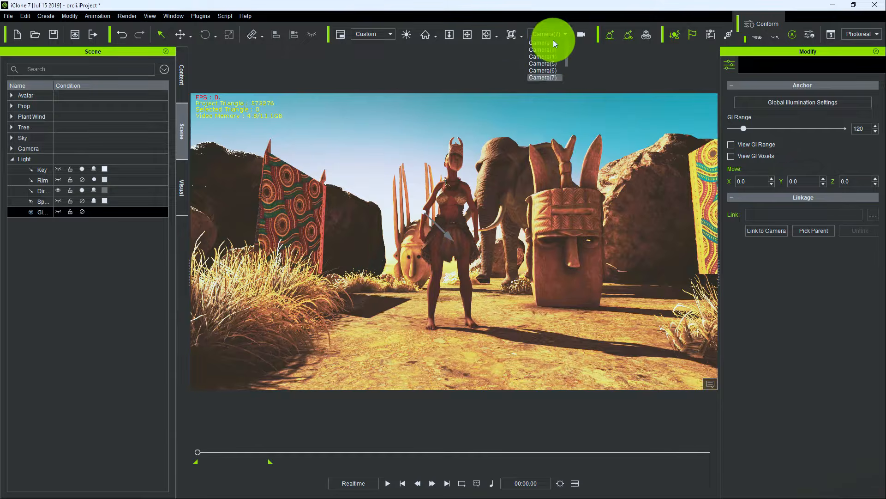
left_click(551, 44)
left_click(468, 37)
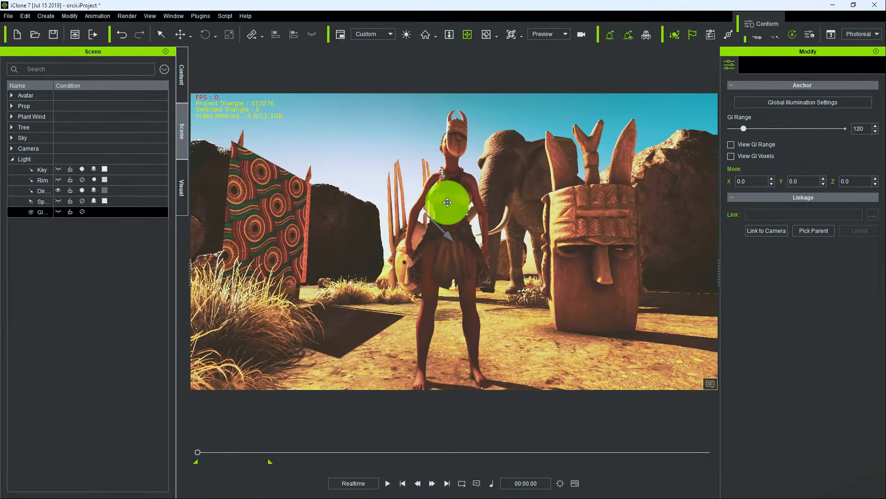
left_click(435, 242)
left_click_drag(435, 241, 465, 282)
scroll(461, 252, "down", 3)
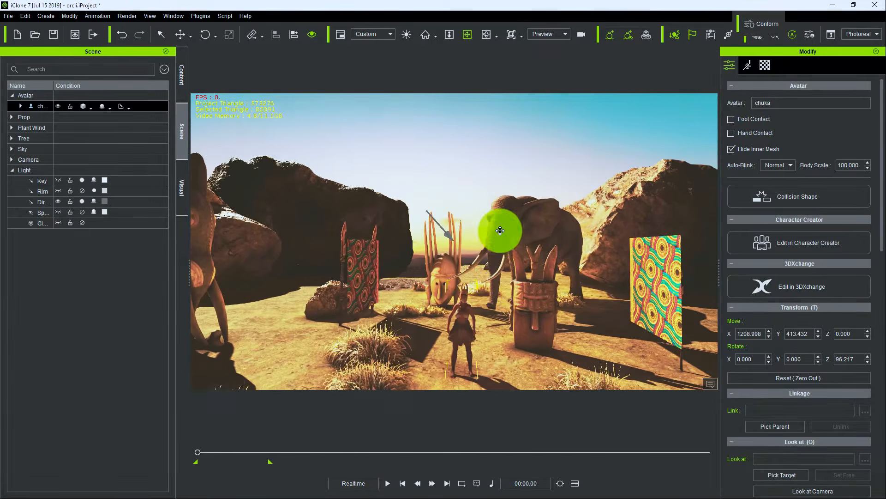
right_click_drag(500, 230, 527, 263)
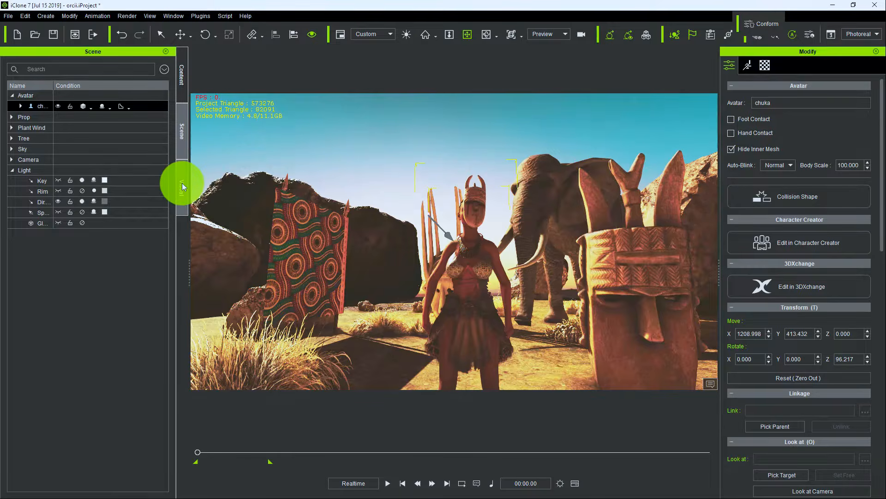
Step: Turn on the HDR effect in the scene's visual settings
left_click(182, 186)
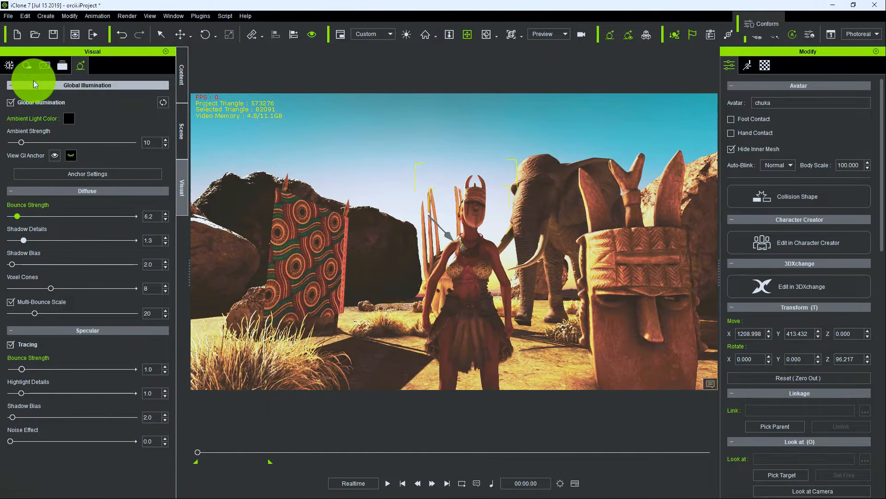
left_click(9, 65)
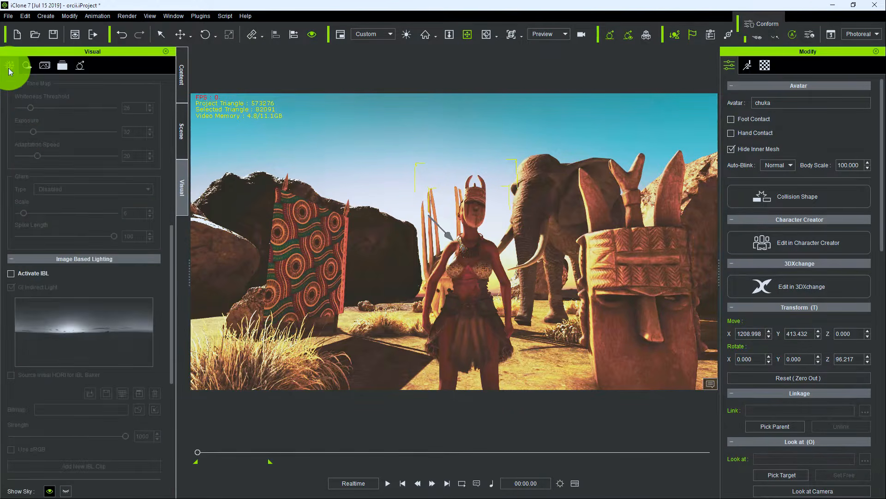
left_click_drag(174, 258, 180, 125)
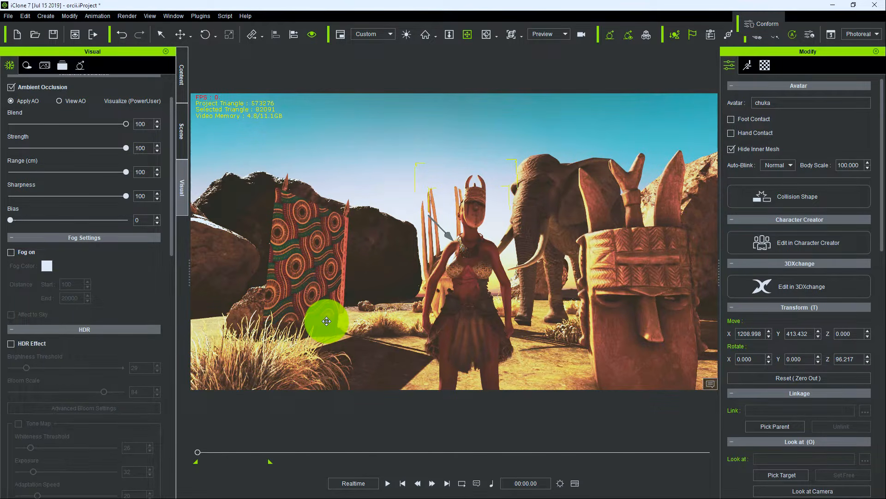
left_click_drag(446, 290, 471, 259)
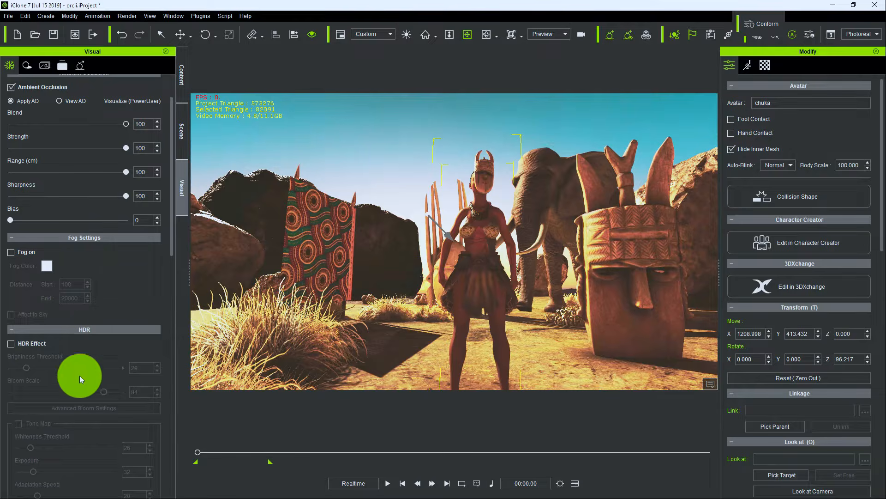
left_click(11, 344)
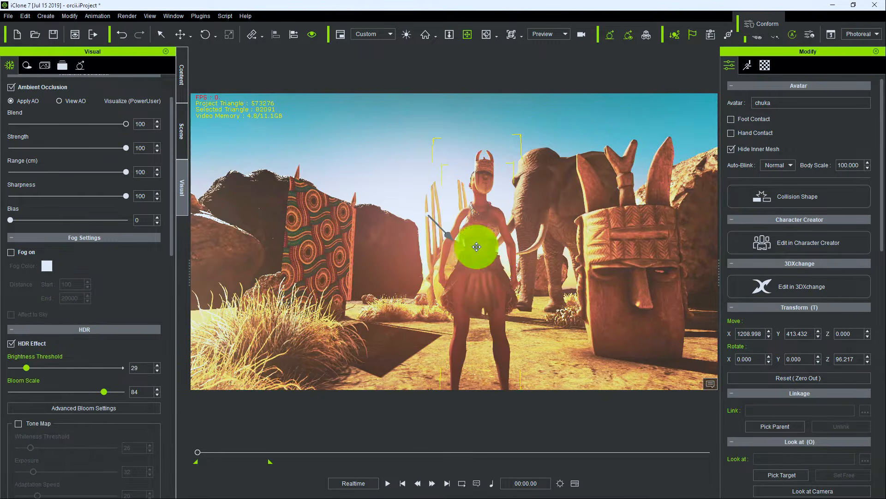
Step: Set the HDR bloom scale to 100 and check the glow around the avatar
left_click_drag(452, 236, 559, 255)
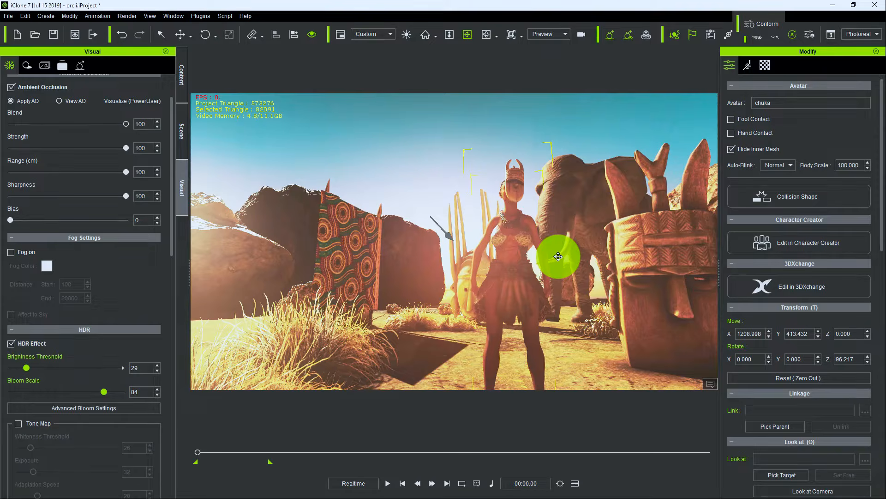
left_click_drag(516, 222, 499, 228)
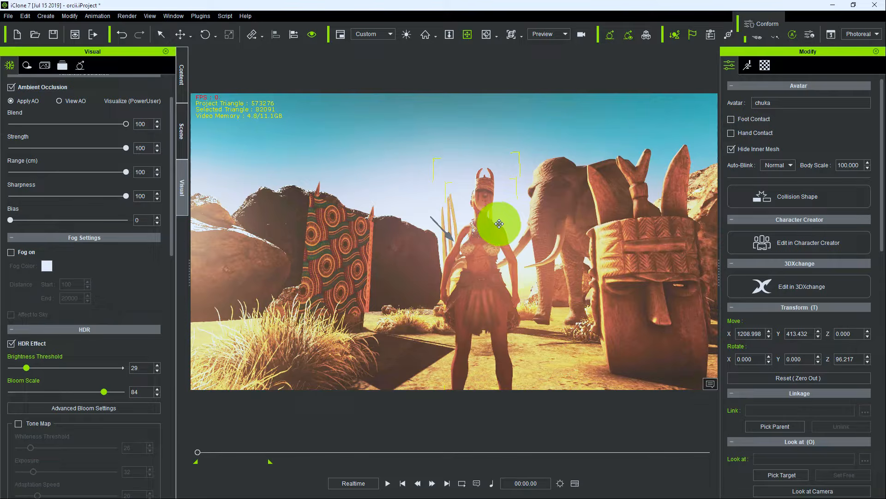
left_click_drag(481, 245, 445, 259)
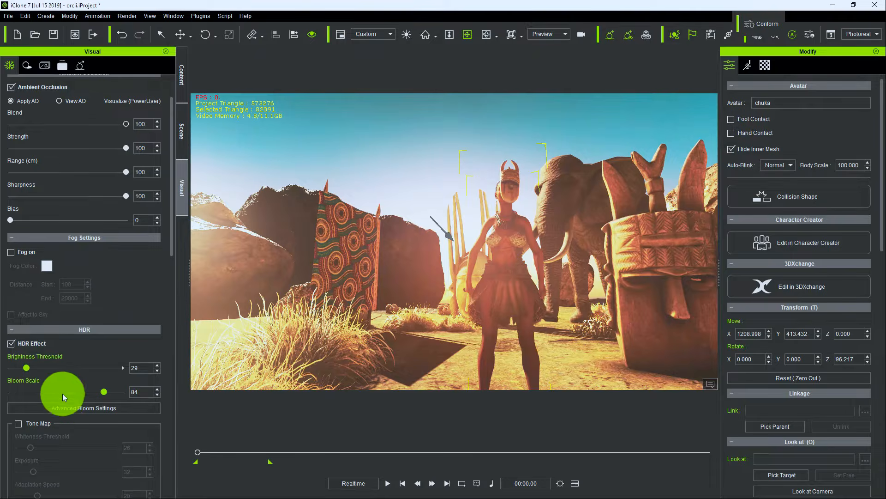
left_click_drag(103, 397, 148, 388)
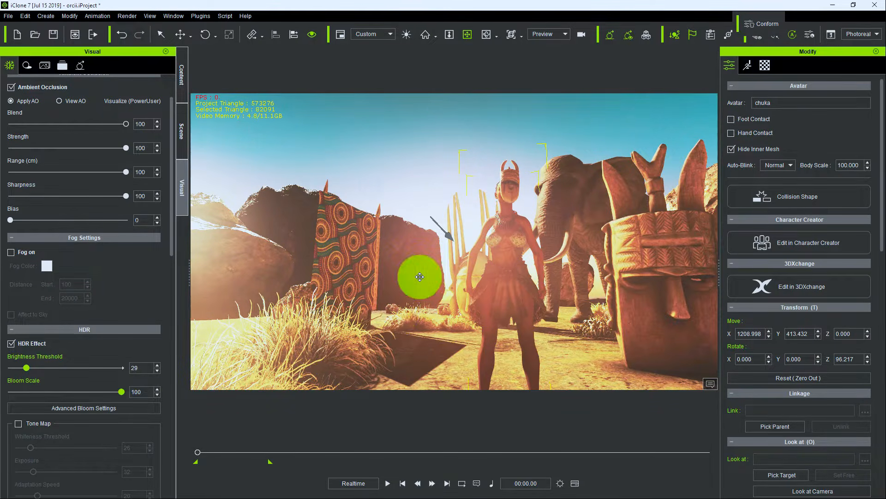
left_click_drag(457, 257, 440, 249)
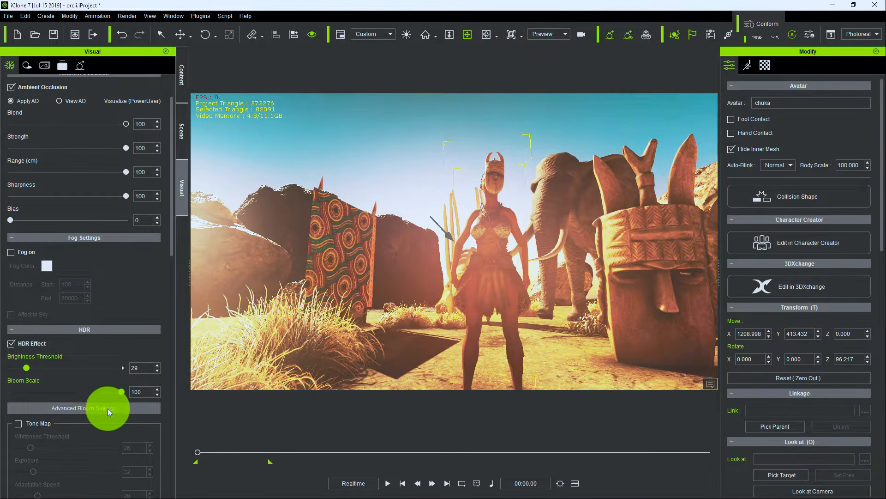
Step: Review the advanced bloom settings for the spread strengths against the scene, and close them without changes
left_click(110, 409)
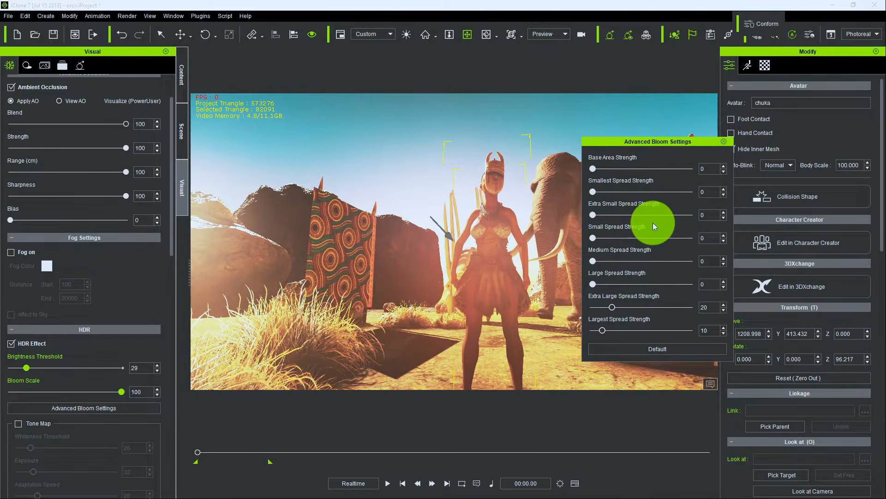
left_click_drag(637, 146, 738, 118)
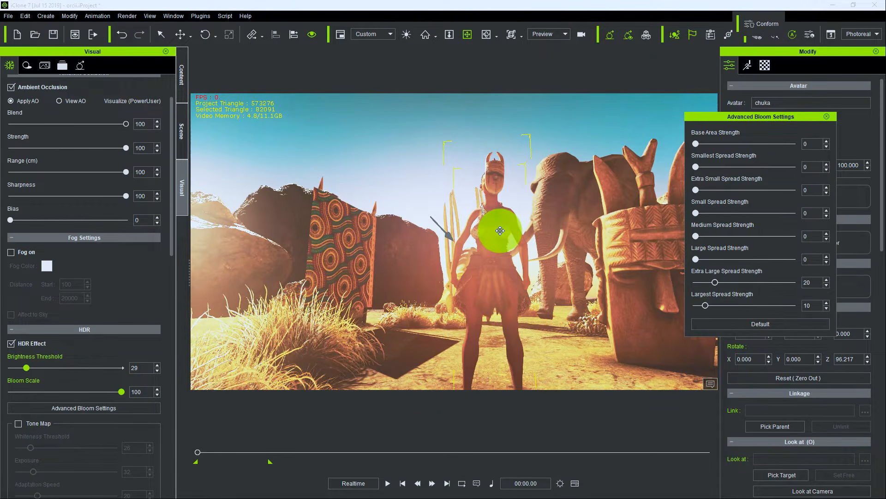
mouse_move(504, 241)
left_mouse_down()
mouse_move(518, 239)
mouse_move(508, 248)
left_mouse_up()
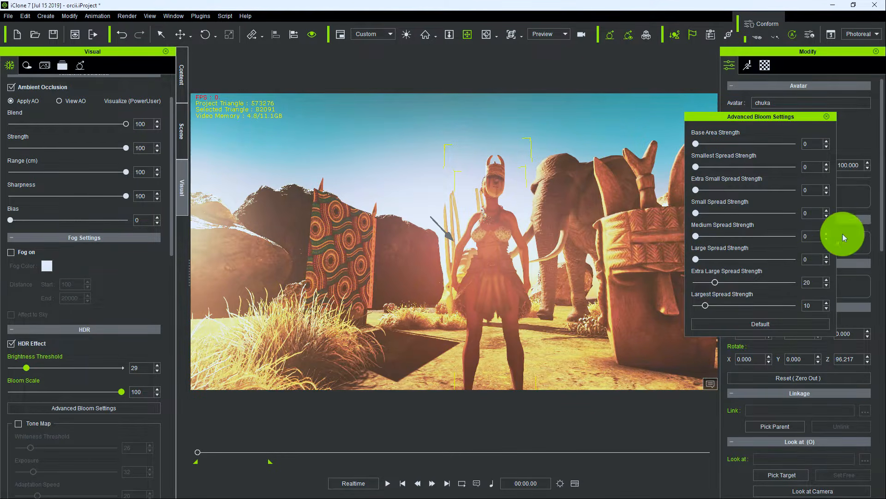
left_click(831, 113)
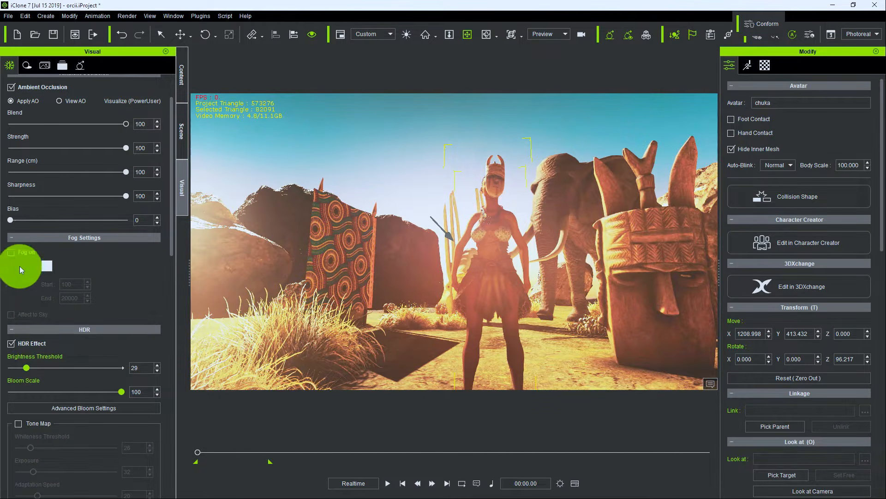
Step: Turn on fog with the light blue fog color #b8dbff
left_click(11, 252)
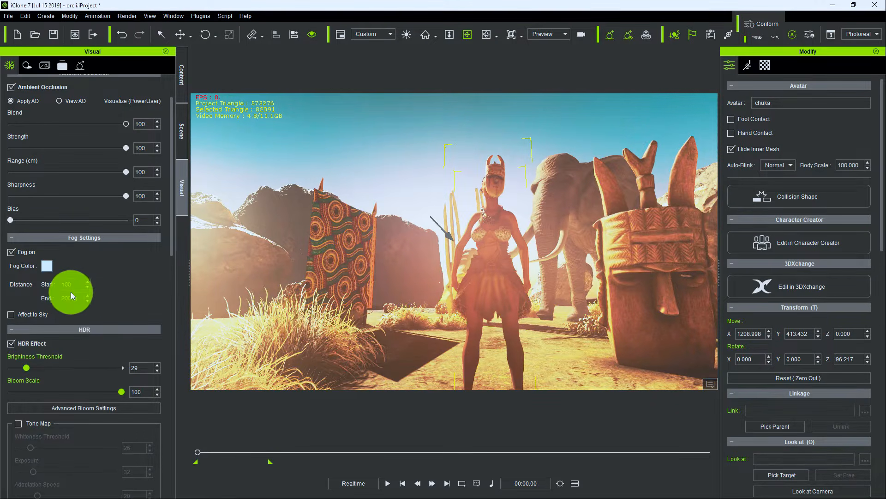
left_click(47, 266)
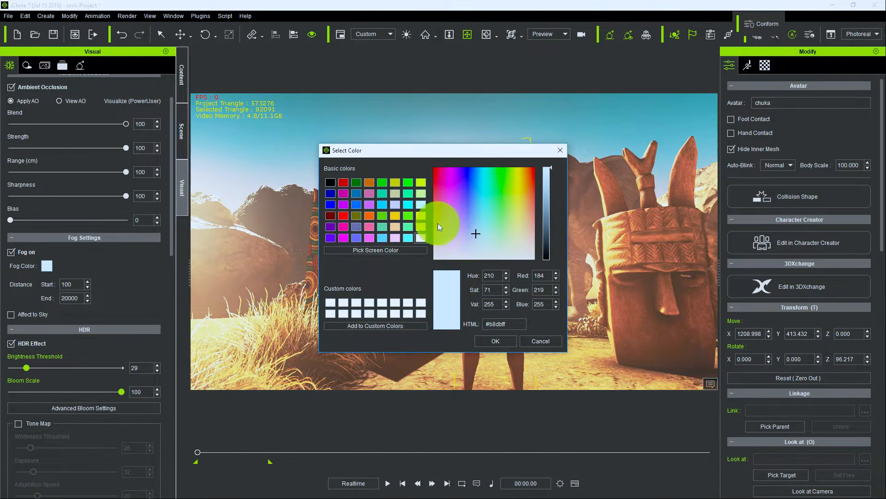
left_click(503, 340)
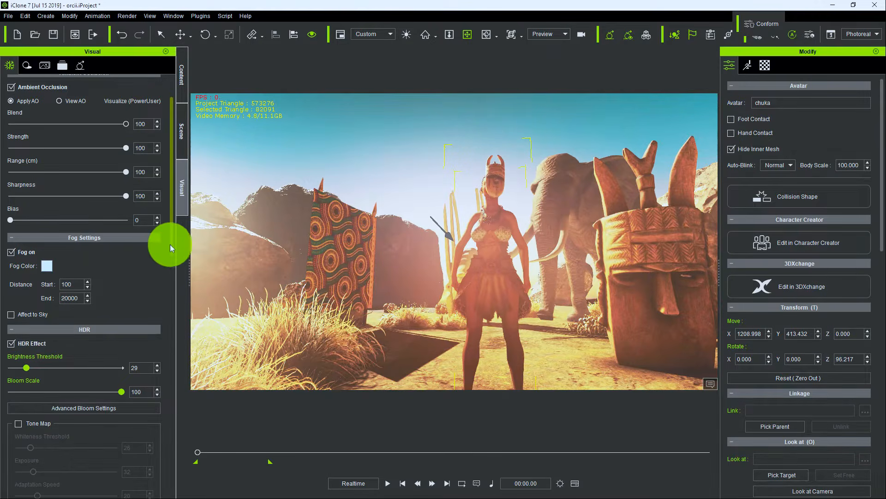
Step: Activate image based lighting in the scene's visual settings and check its effect on the avatar
left_click_drag(170, 245, 162, 95)
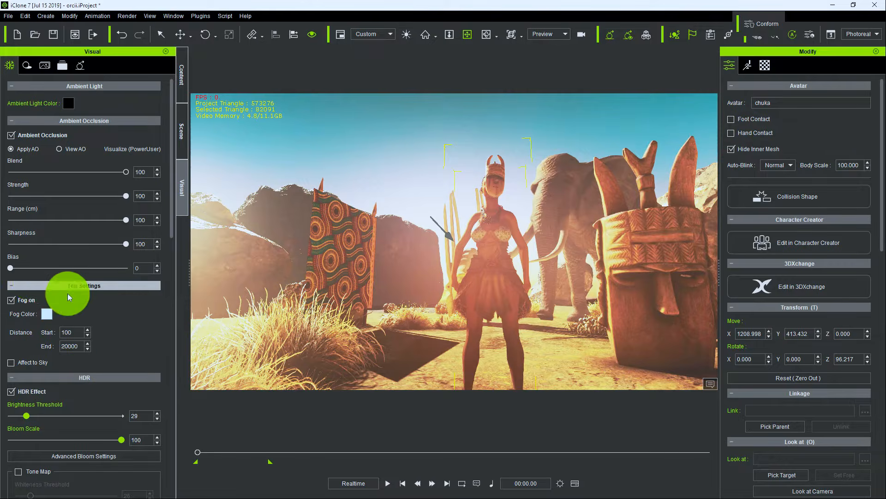
left_click_drag(171, 207, 170, 245)
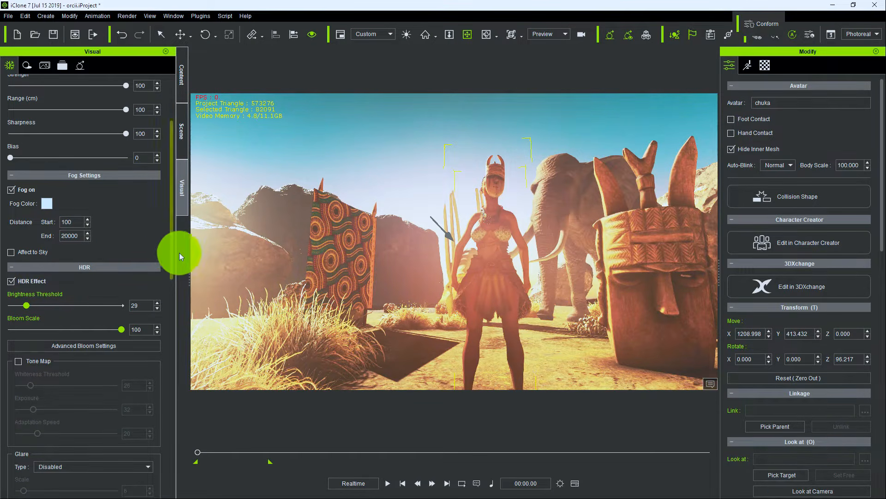
left_click_drag(174, 251, 172, 300)
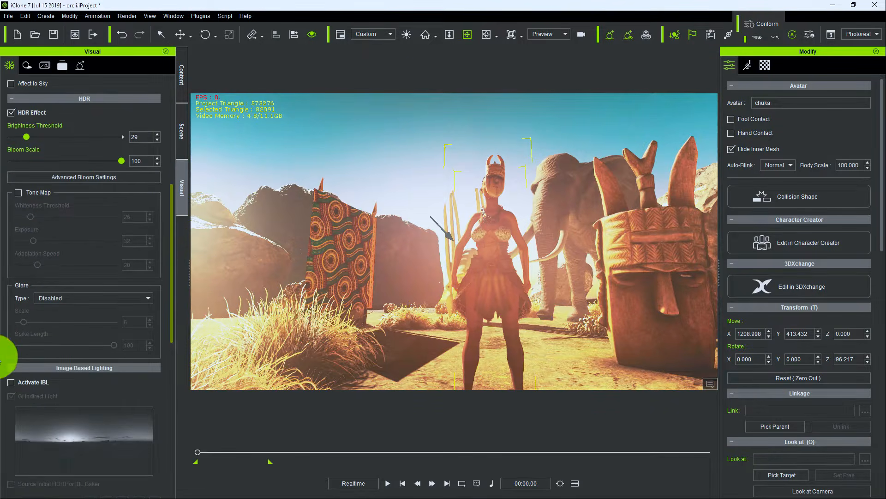
left_click(37, 379)
left_click(11, 383)
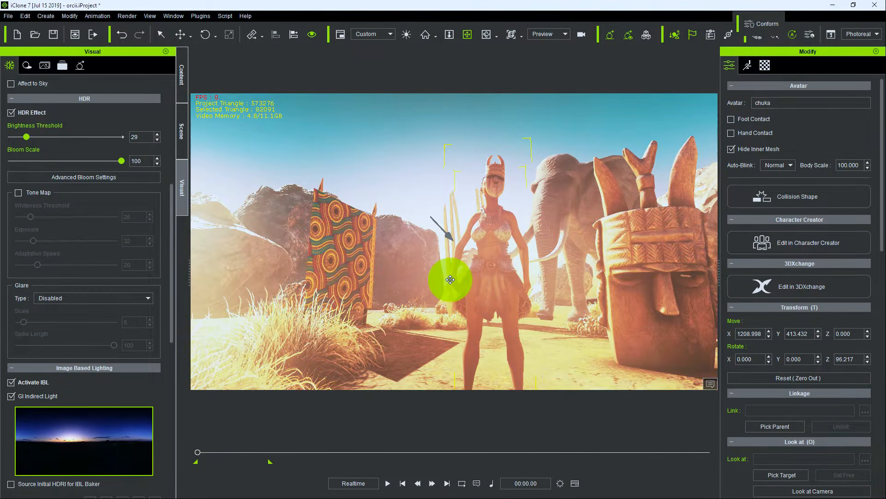
left_click_drag(487, 247, 512, 250)
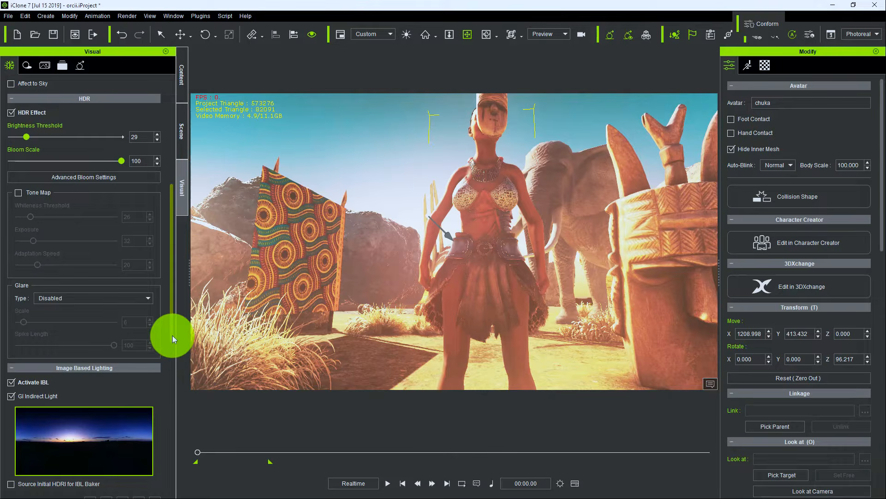
left_click_drag(172, 335, 173, 367)
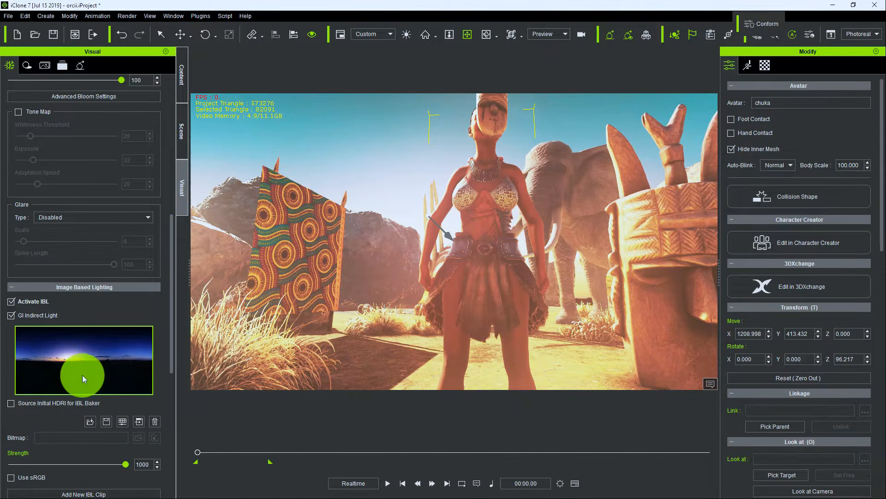
scroll(487, 253, "down", 2)
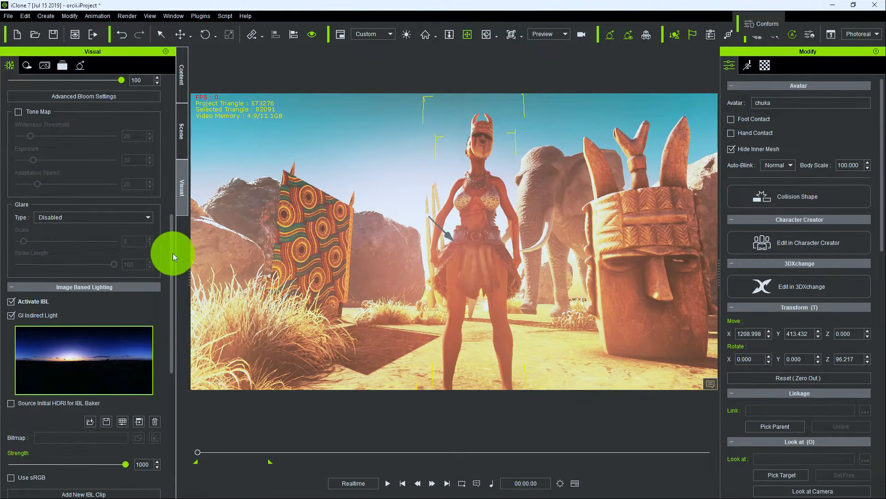
left_click_drag(172, 254, 198, 110)
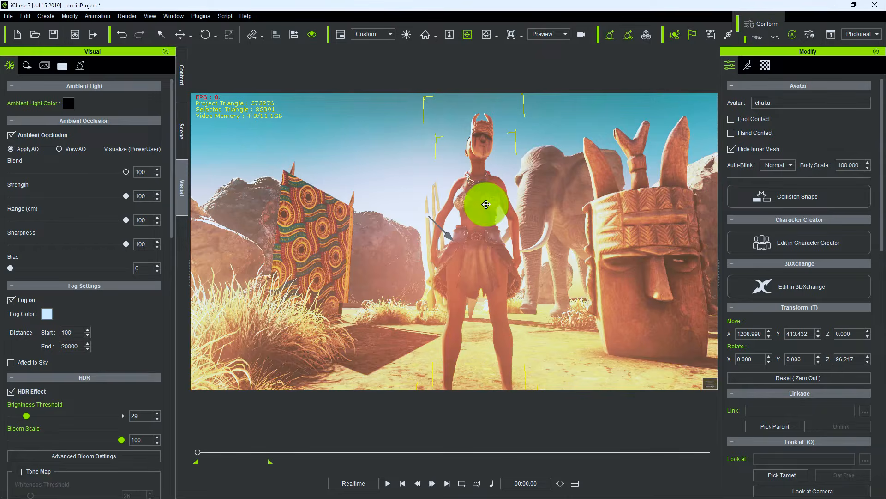
left_click_drag(486, 205, 504, 186)
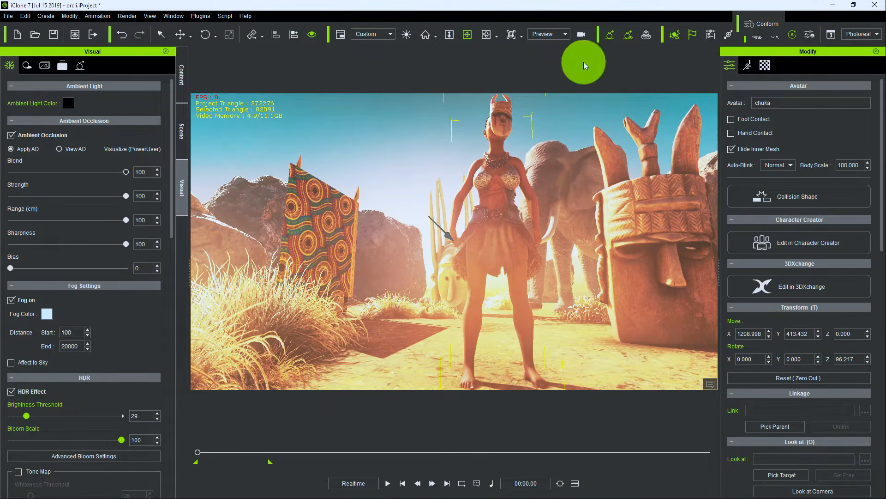
Step: Switch the viewport to Camera(7), play the dance animation briefly and return to the first frame
left_click(566, 34)
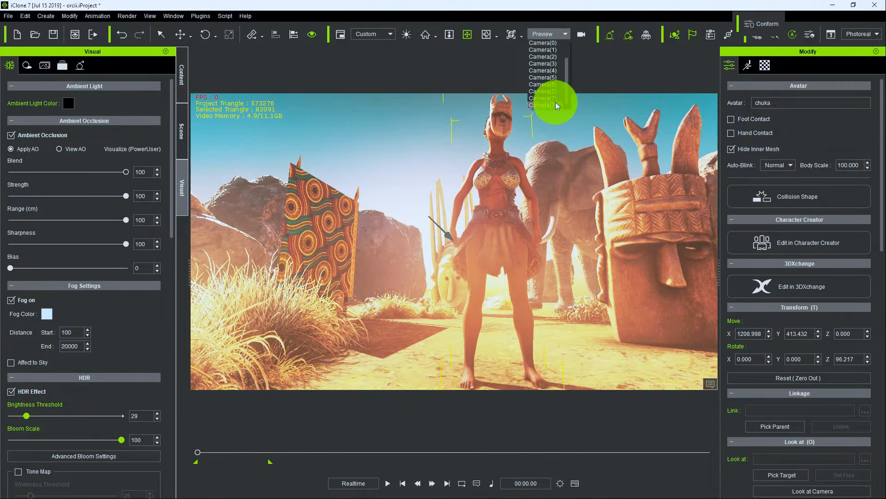
left_click(556, 98)
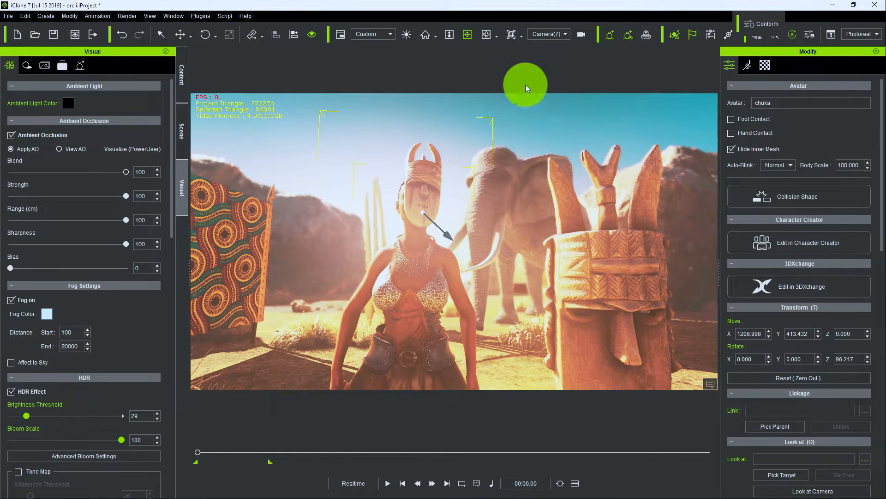
left_click(390, 483)
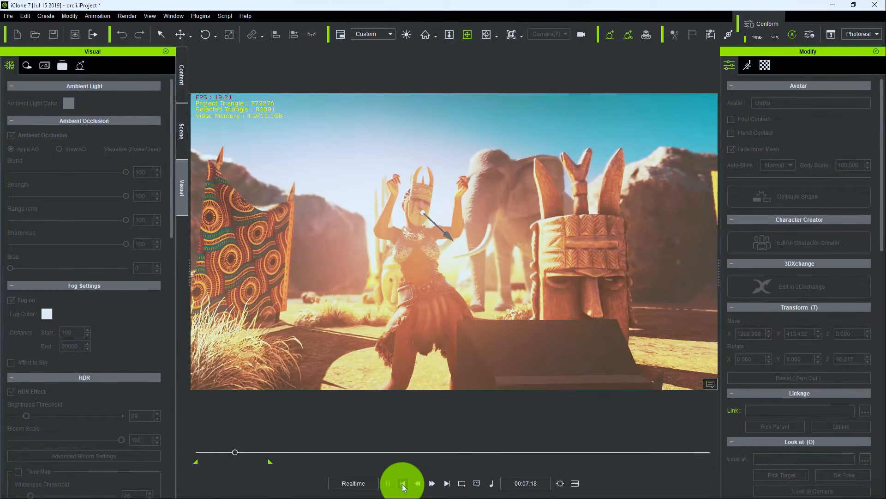
left_click(403, 483)
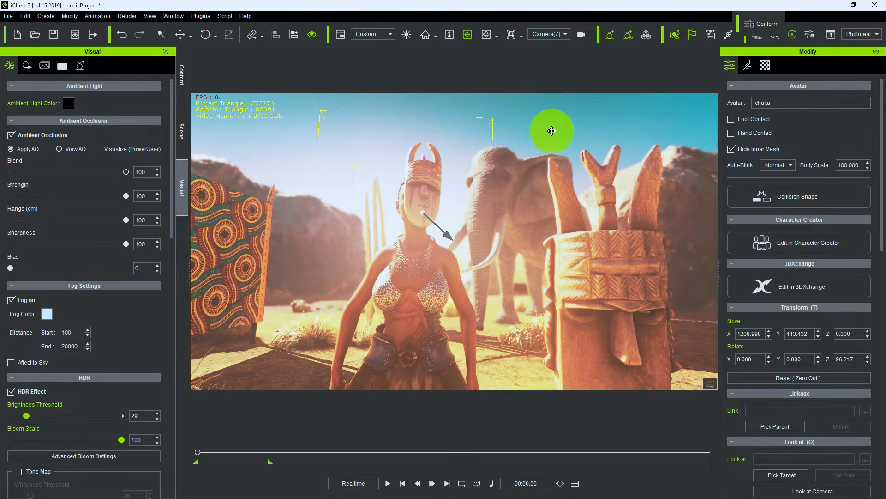
Step: Open the settings of Camera(7) and display its depth of field regions in the viewport
left_click(581, 34)
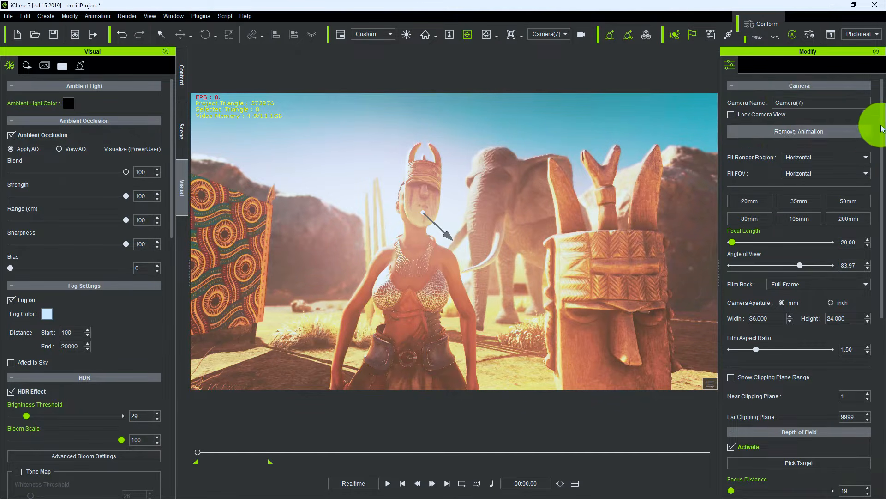
left_click_drag(881, 125, 880, 238)
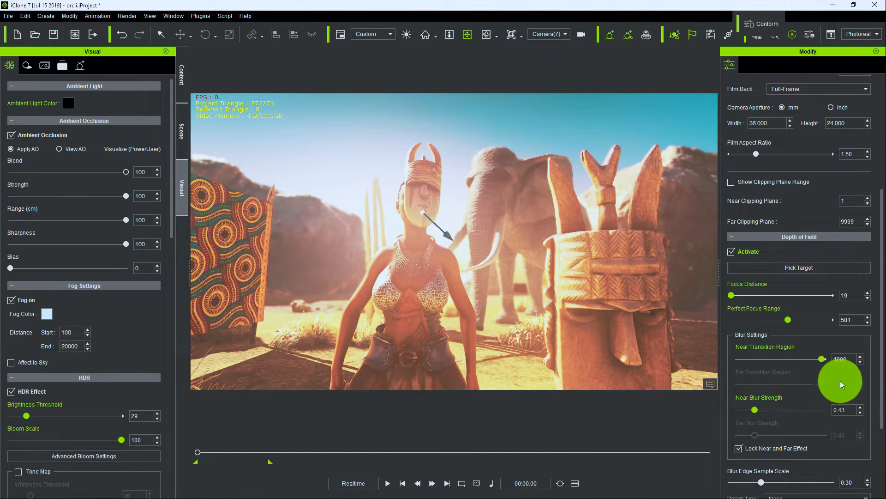
scroll(877, 386, "down", 3)
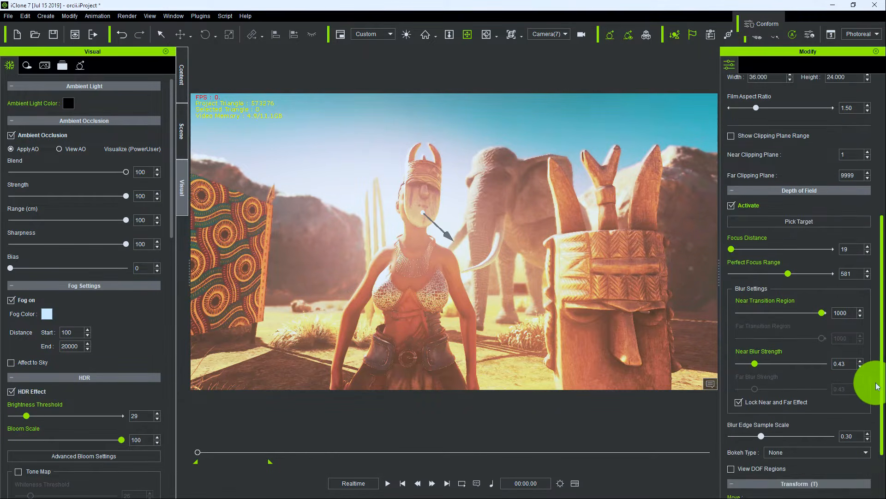
scroll(877, 386, "down", 3)
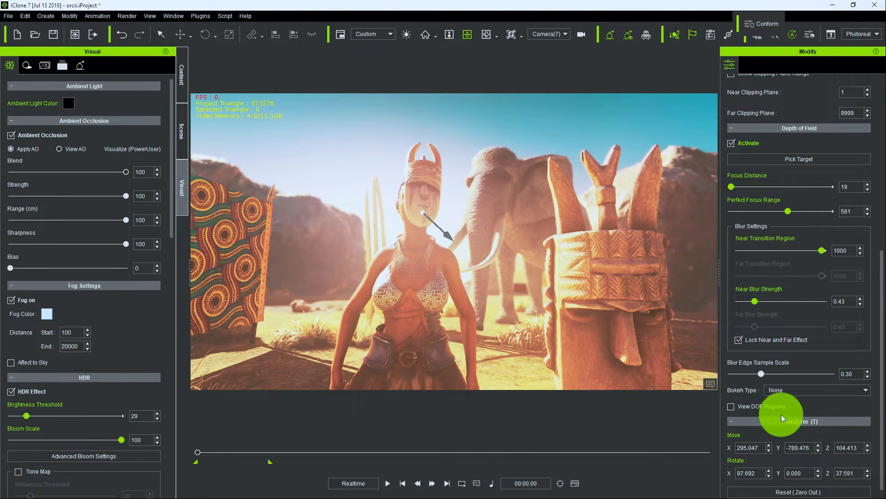
left_click(731, 406)
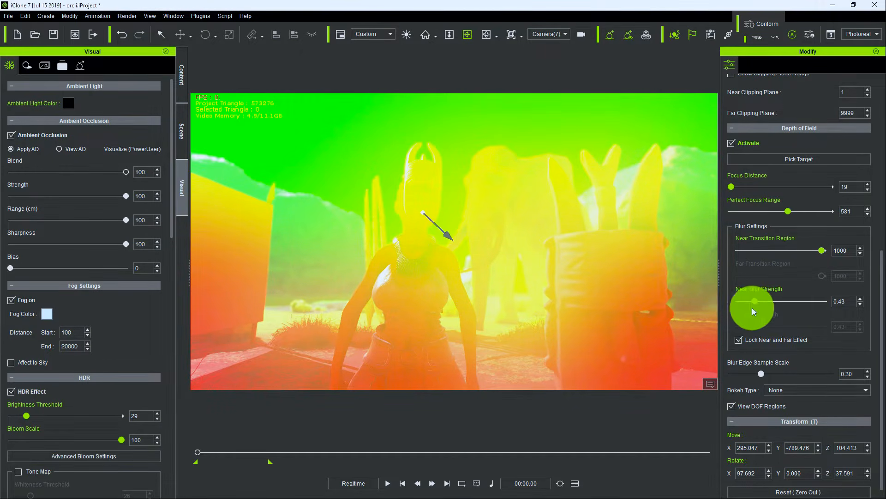
Step: Raise the camera's near blur strength to 1.80, compare it with 0.80, and hide the depth of field regions
left_click_drag(754, 302, 885, 320)
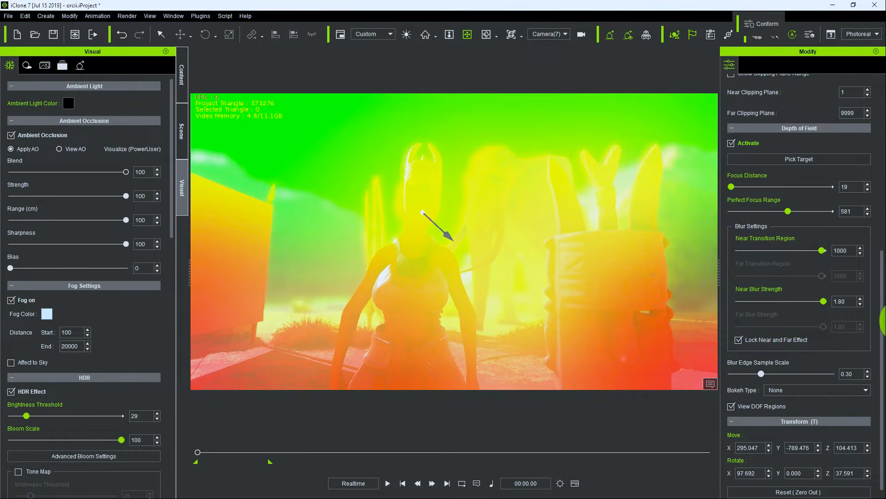
left_click_drag(823, 303, 790, 299)
left_click_drag(867, 296, 885, 281)
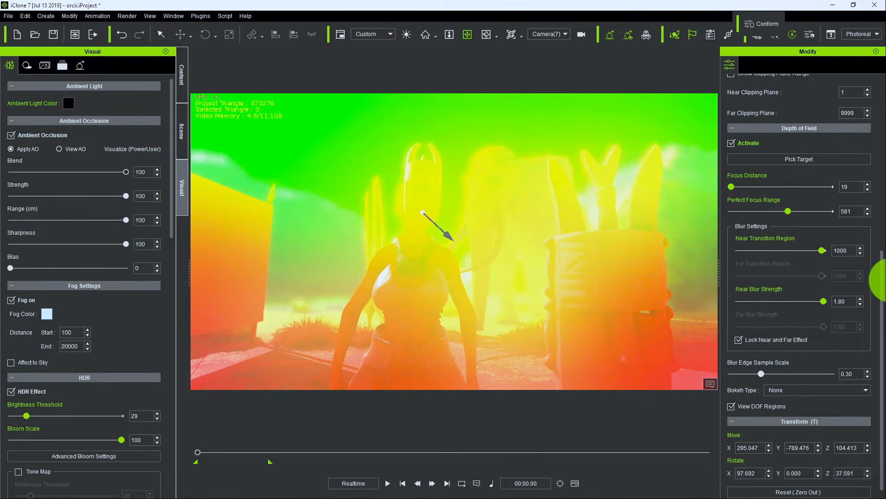
left_click_drag(823, 301, 775, 300)
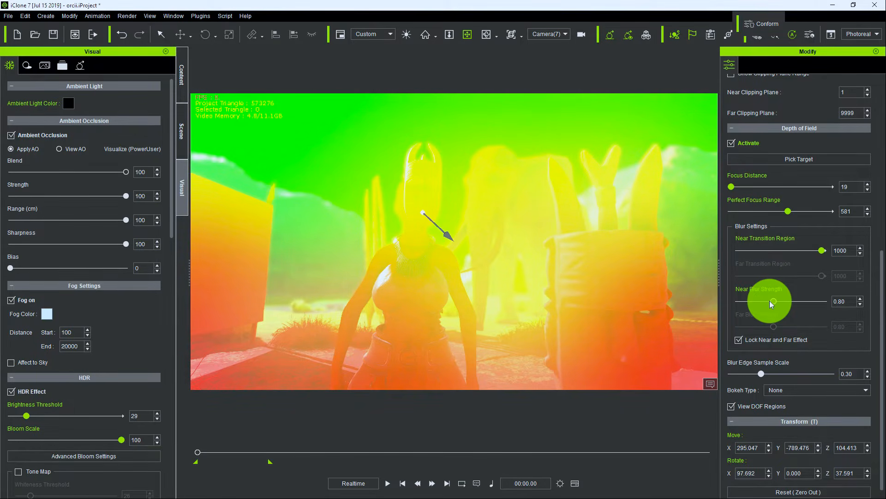
left_click_drag(775, 301, 823, 302)
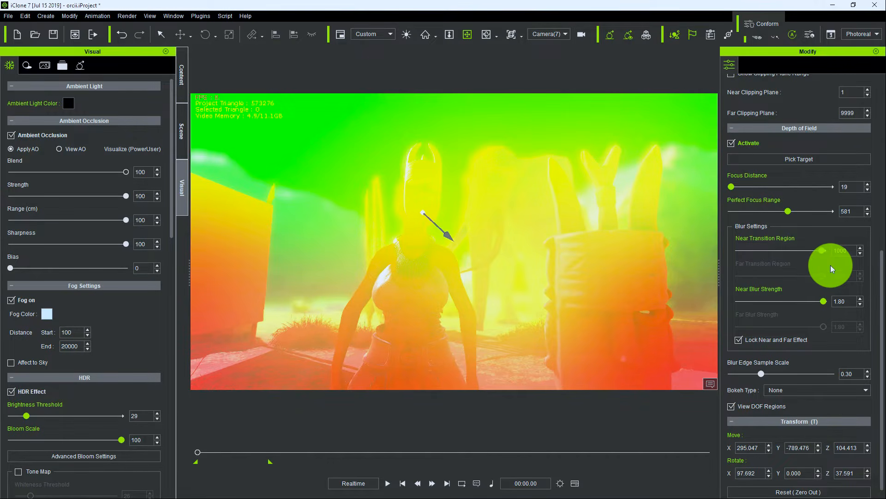
left_click(732, 406)
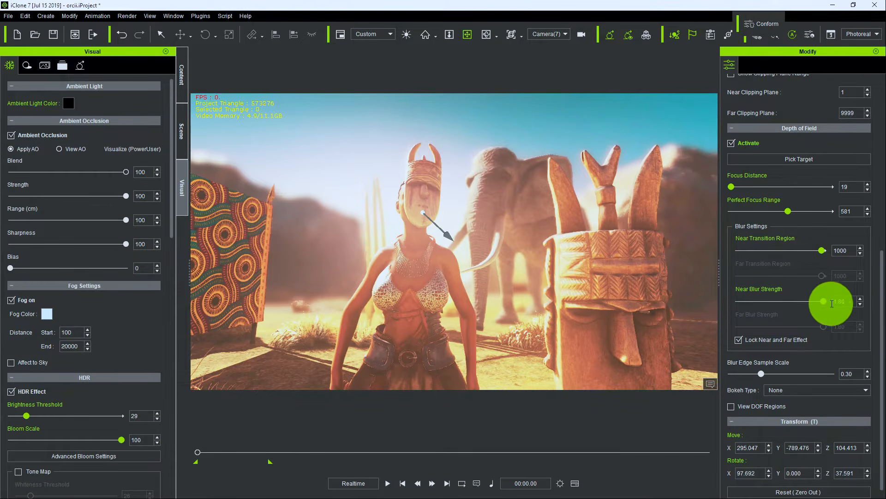
Step: Set the camera's near blur strength to 1.01
left_click_drag(824, 301, 866, 296)
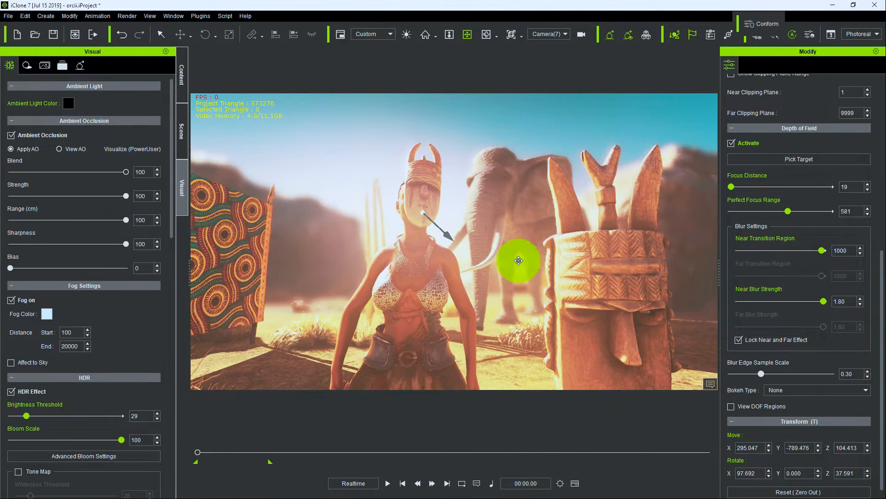
left_click_drag(822, 299, 884, 304)
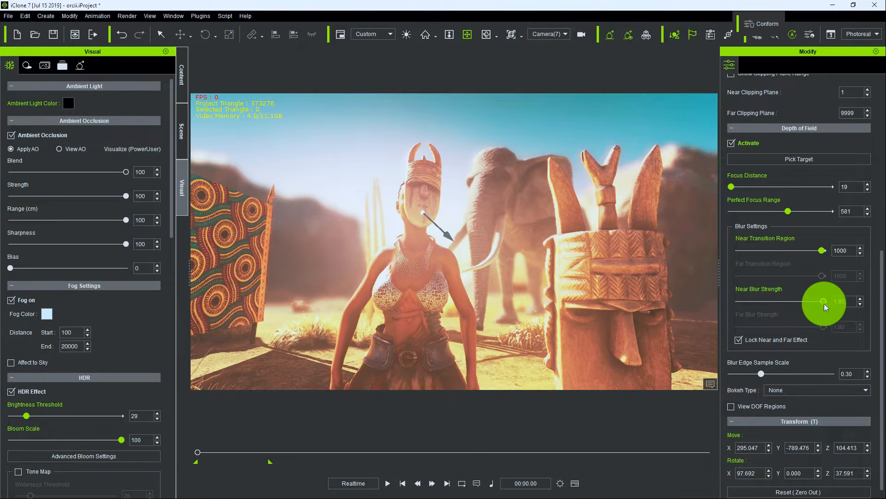
left_click_drag(840, 306, 785, 310)
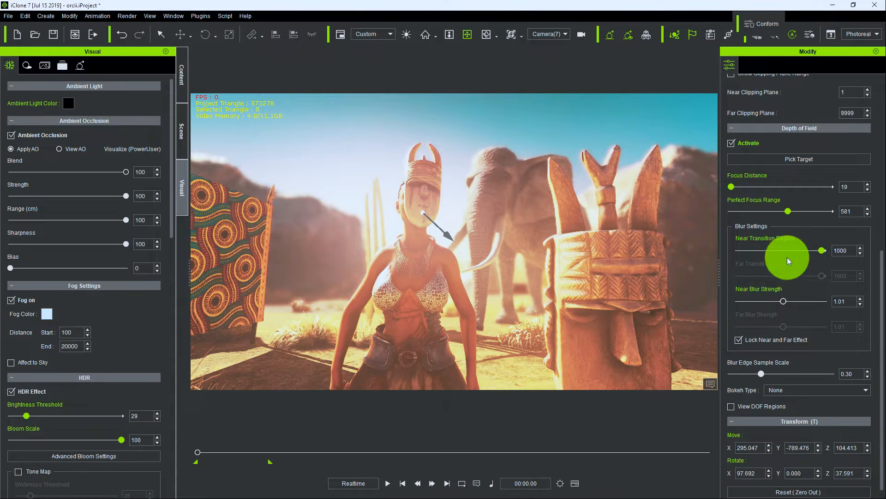
Step: Compare the background blur with the near transition region at 0 and at 1000, leaving it at 1000
left_click_drag(824, 251, 685, 232)
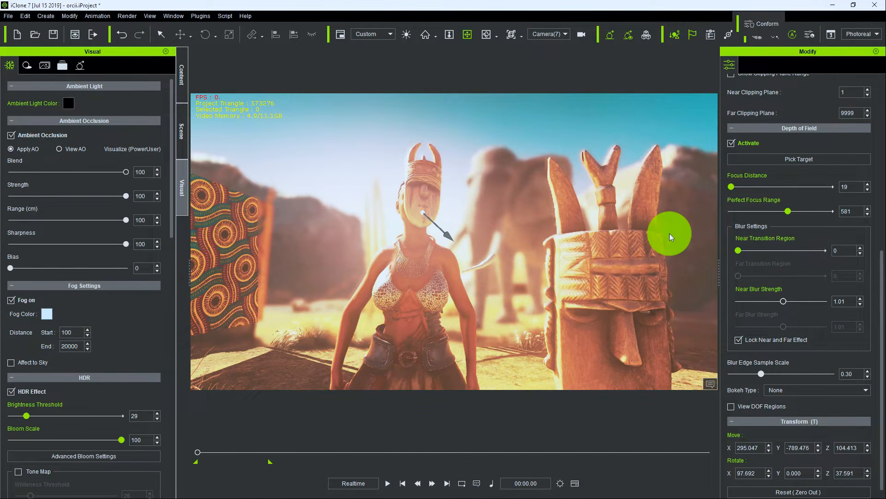
left_click_drag(670, 233, 831, 311)
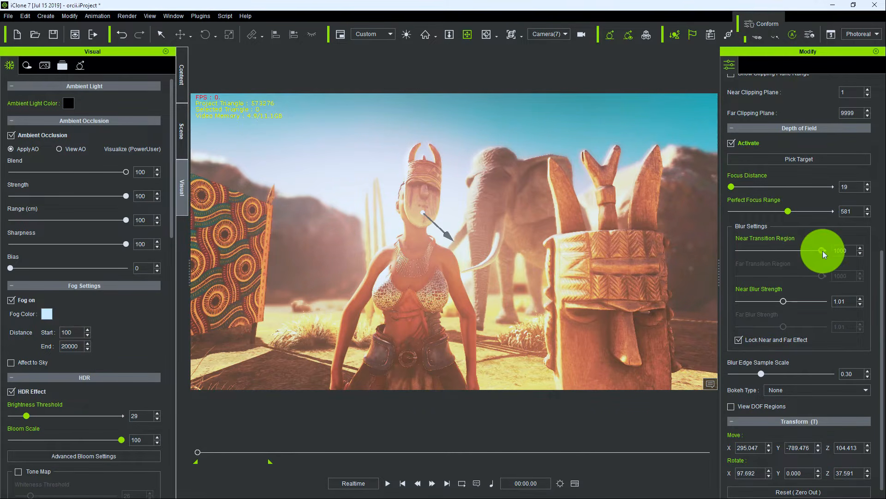
left_click_drag(823, 251, 720, 264)
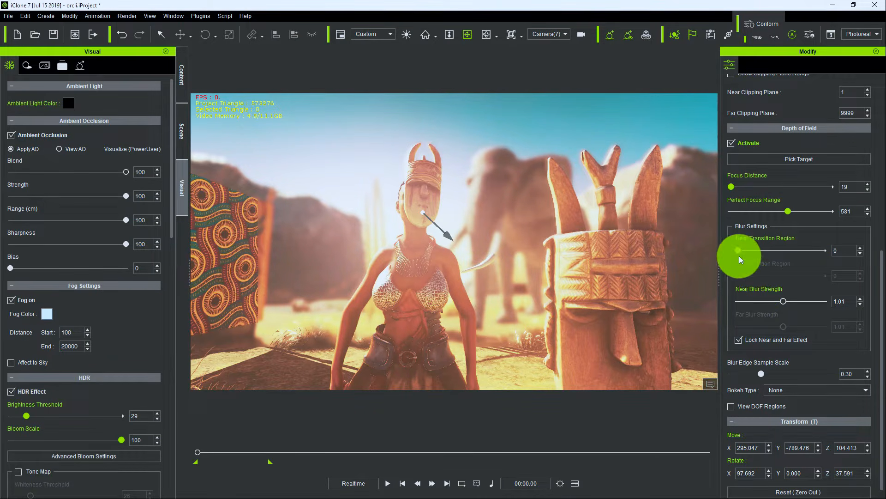
left_click_drag(739, 256, 852, 254)
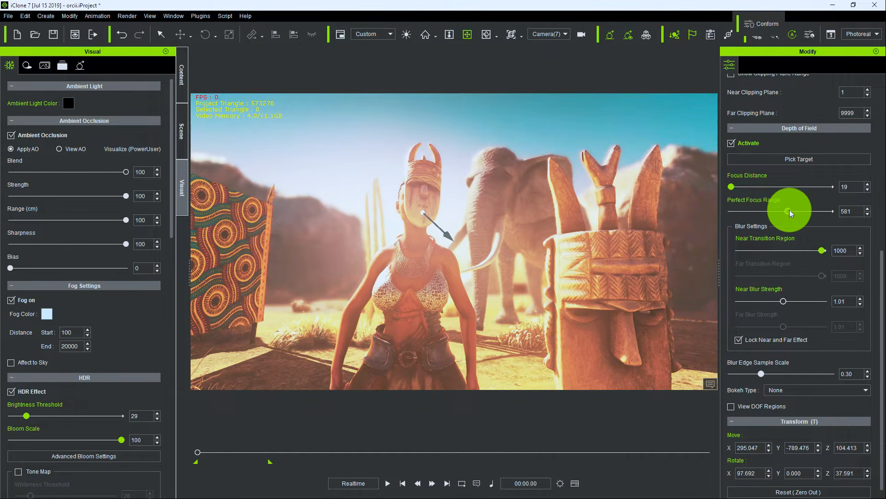
Step: Try the perfect focus range at 1000 and at 0, and set it to 614
left_click_drag(788, 211, 880, 228)
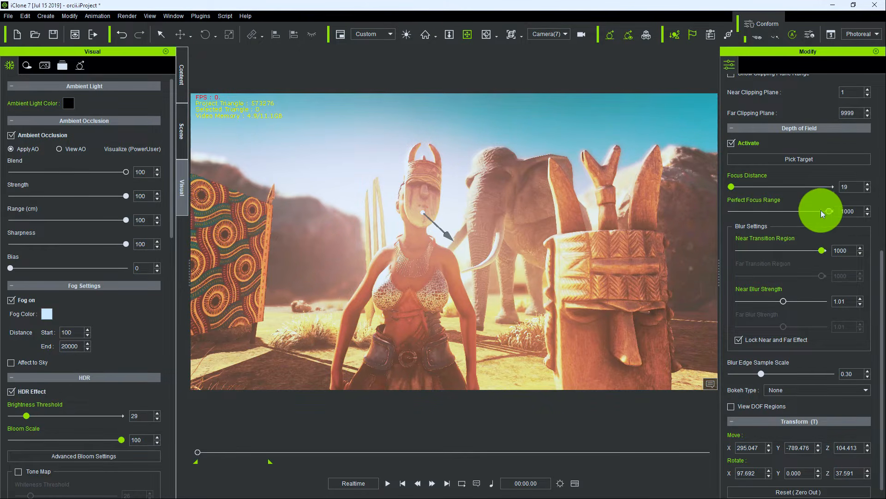
left_click_drag(821, 211, 722, 211)
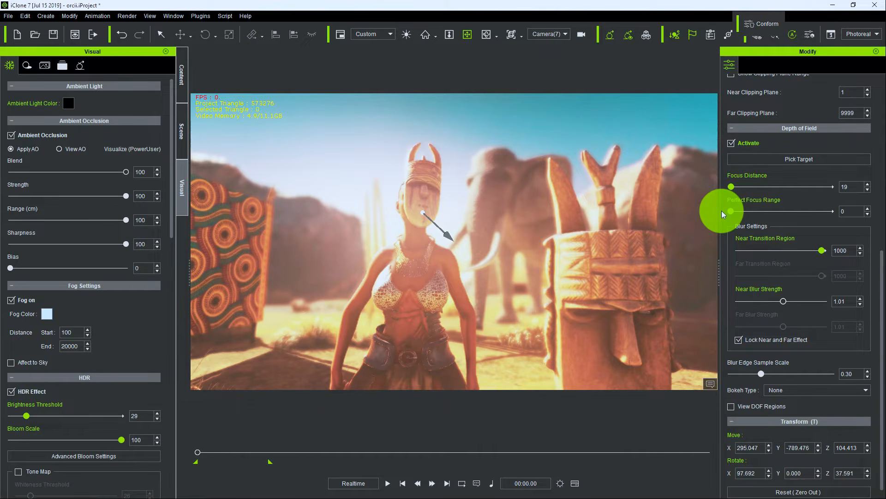
left_click_drag(722, 211, 790, 204)
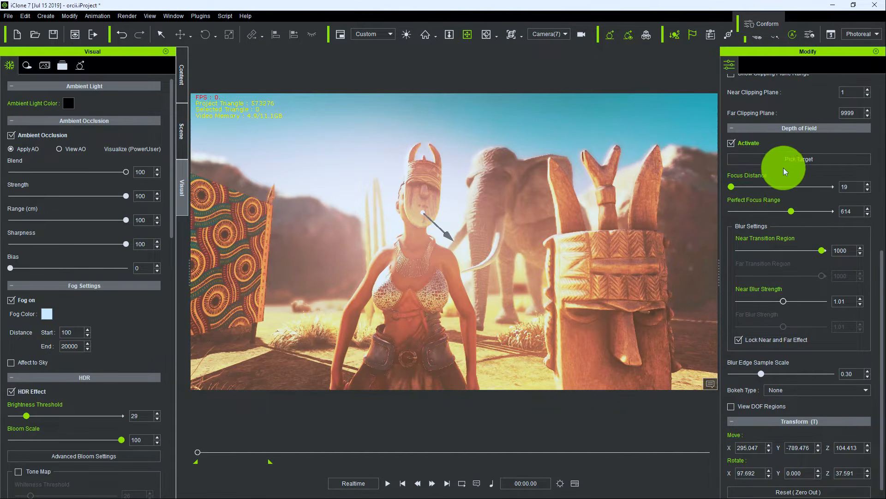
Step: Increase the depth of field focus distance to 243 and on to 3358 to shift the focus into the background
mouse_move(734, 188)
left_mouse_down()
mouse_move(857, 182)
mouse_move(738, 187)
left_mouse_up()
left_click(783, 153)
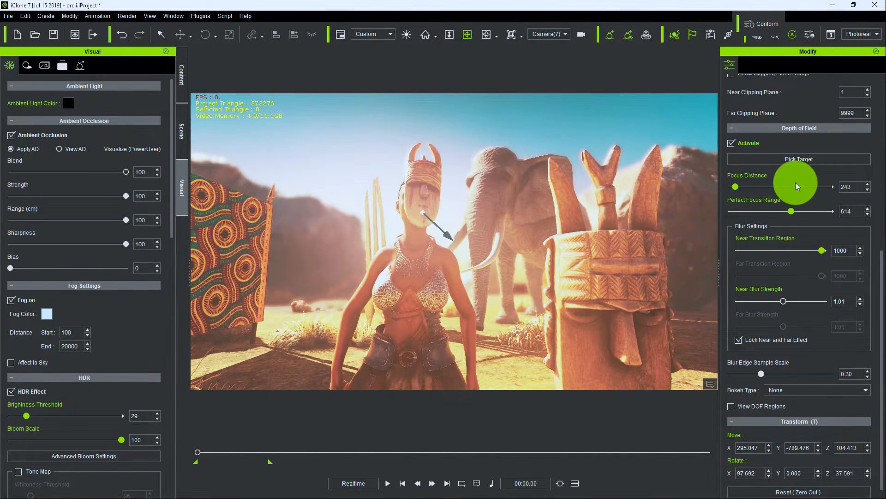
left_click_drag(736, 188, 799, 188)
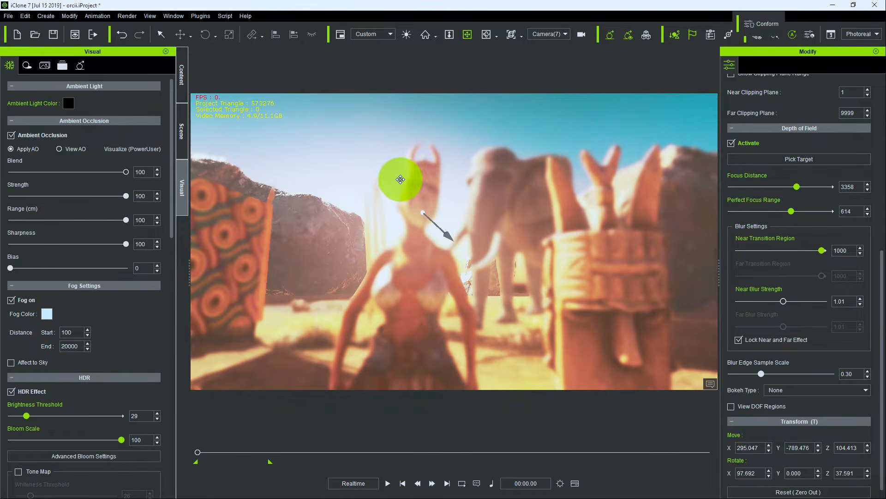
Step: Reduce the depth of field focus distance to 2, and focus the camera on the character by picking her as the target
left_click_drag(798, 188, 723, 185)
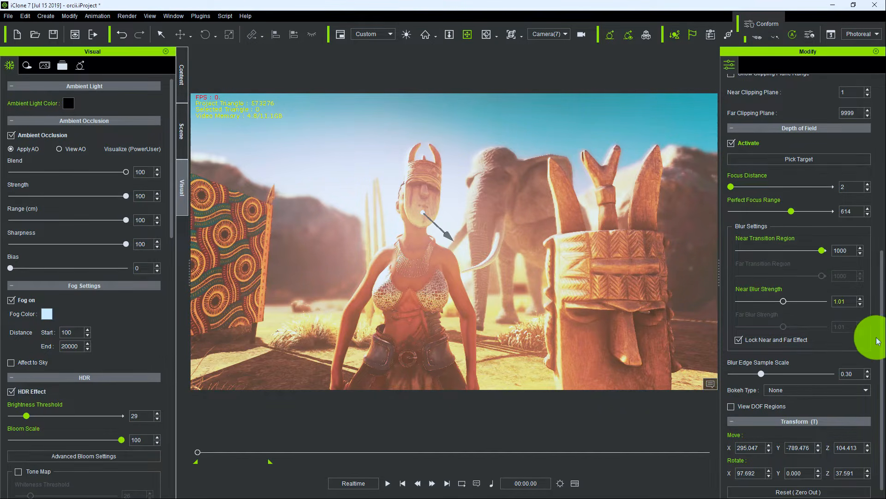
scroll(882, 318, "up", 2)
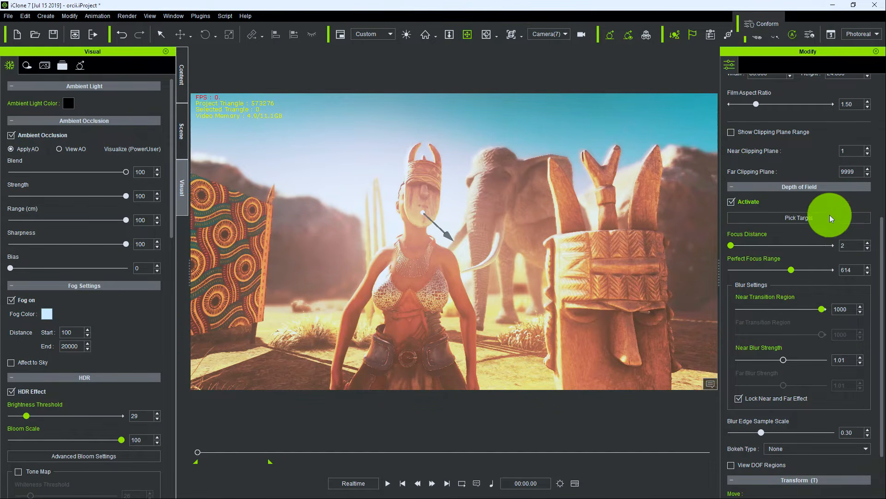
left_click(804, 217)
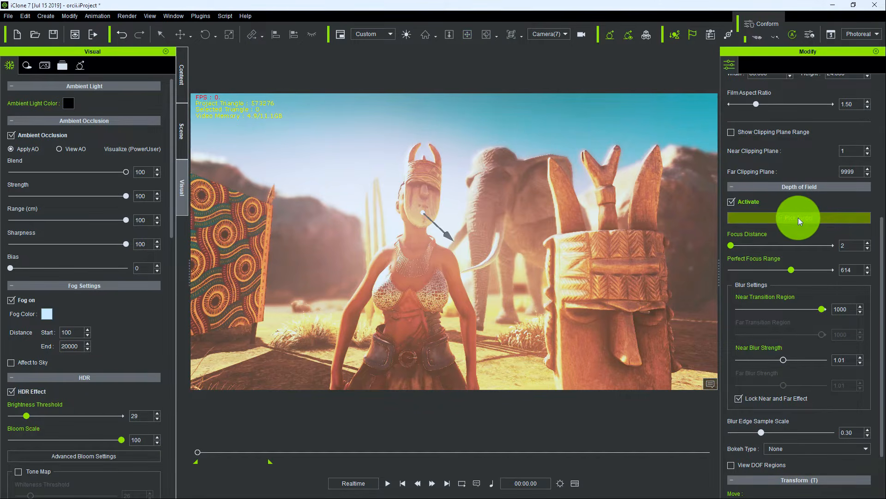
left_click(417, 250)
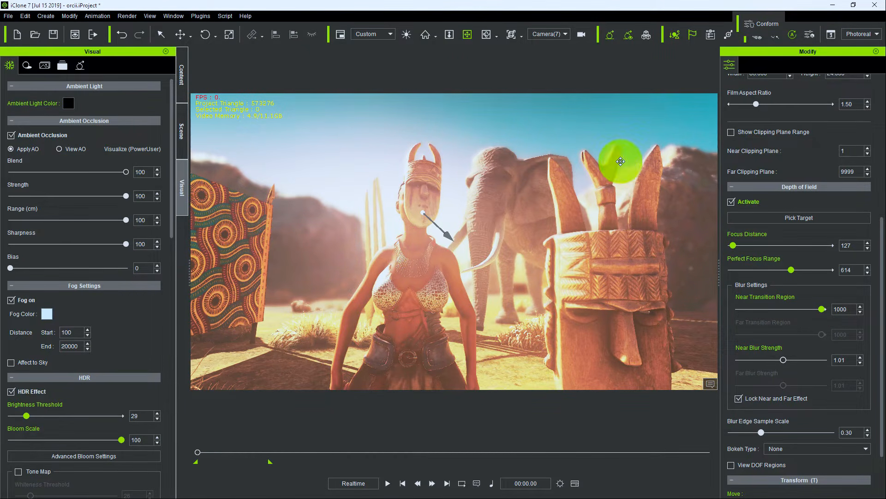
Step: Preview the shot from the start, and refocus the depth of field on the dancing character at 00:06.44
left_click(388, 483)
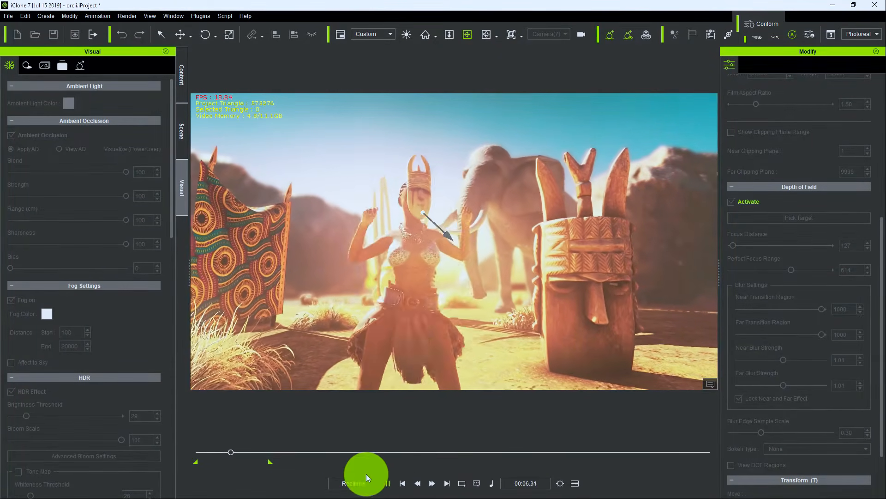
left_click(403, 483)
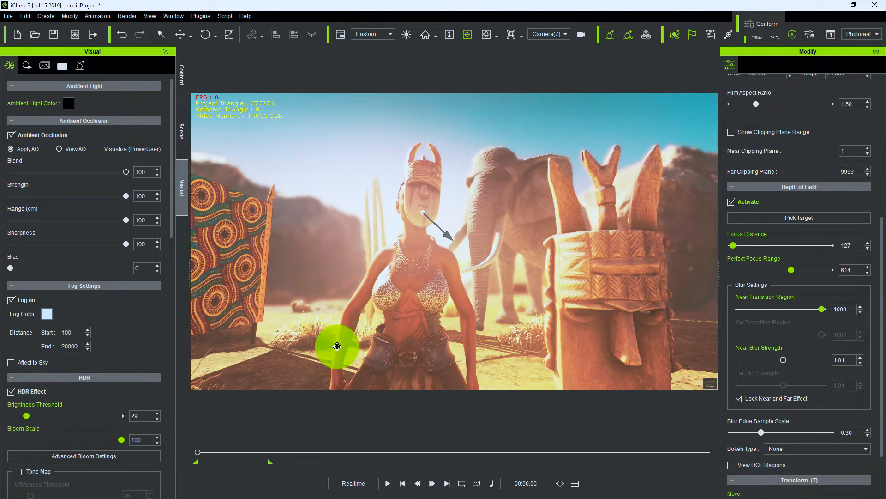
left_click_drag(199, 451, 233, 444)
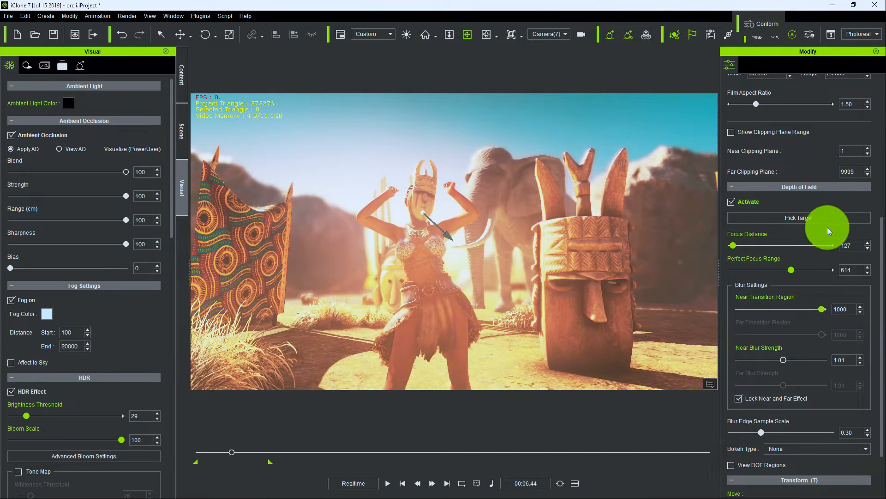
left_click(813, 220)
left_click(422, 254)
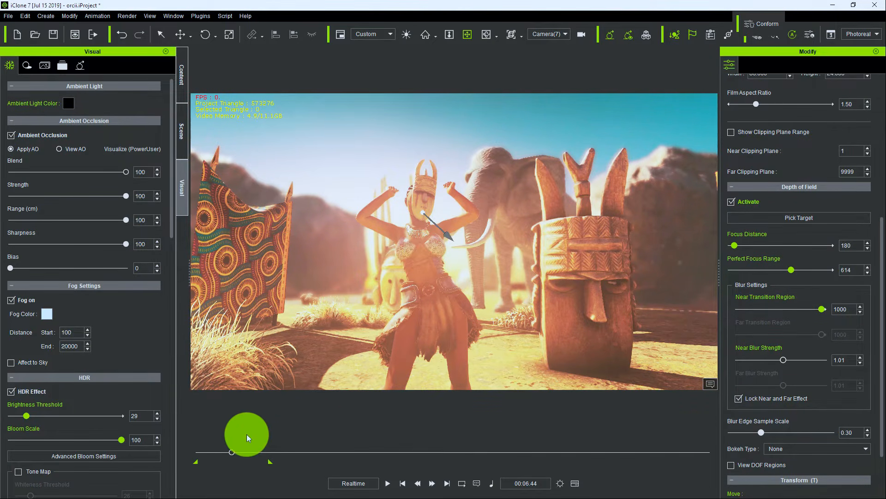
Step: Refocus the depth of field on the character at 00:10.54
left_click_drag(233, 455, 259, 445)
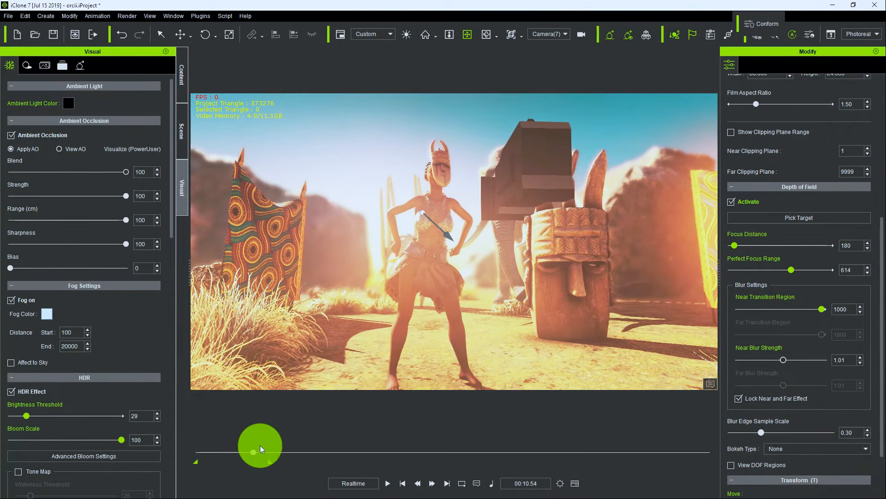
left_click(839, 219)
left_click(443, 224)
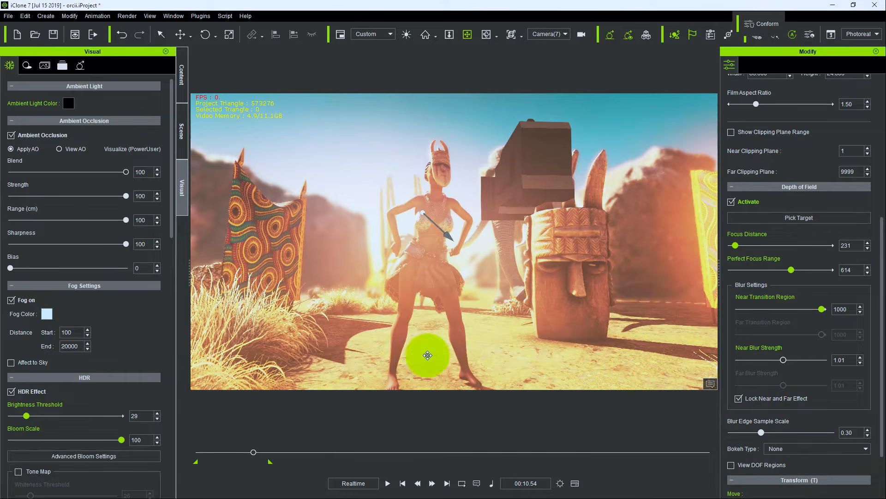
Step: Hide the camera object that blocks the shot around 00:10.05, and return the timeline to the start
mouse_move(259, 451)
left_mouse_down()
mouse_move(268, 448)
mouse_move(231, 453)
mouse_move(250, 452)
left_mouse_up()
left_click(543, 176)
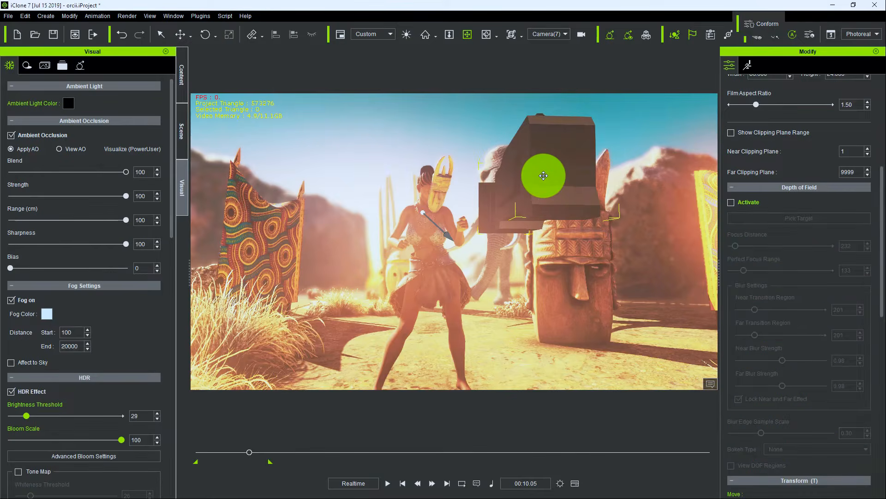
left_click(182, 131)
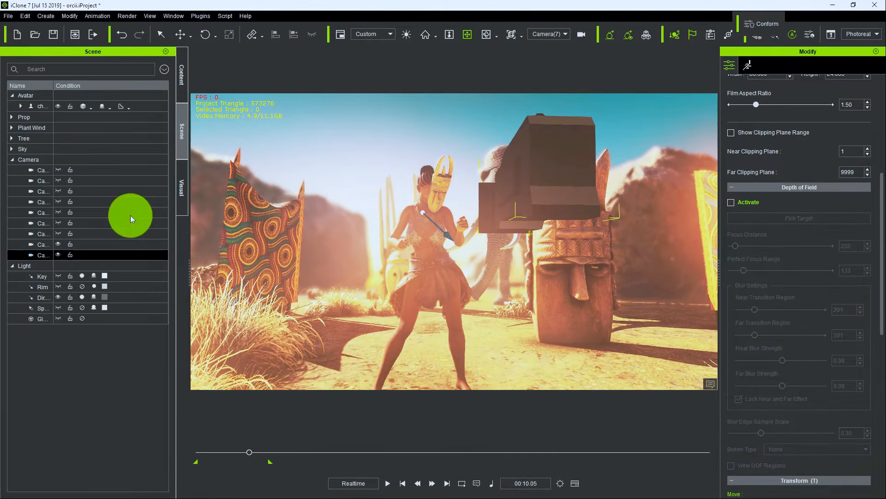
left_click(57, 255)
left_click_drag(253, 450, 158, 439)
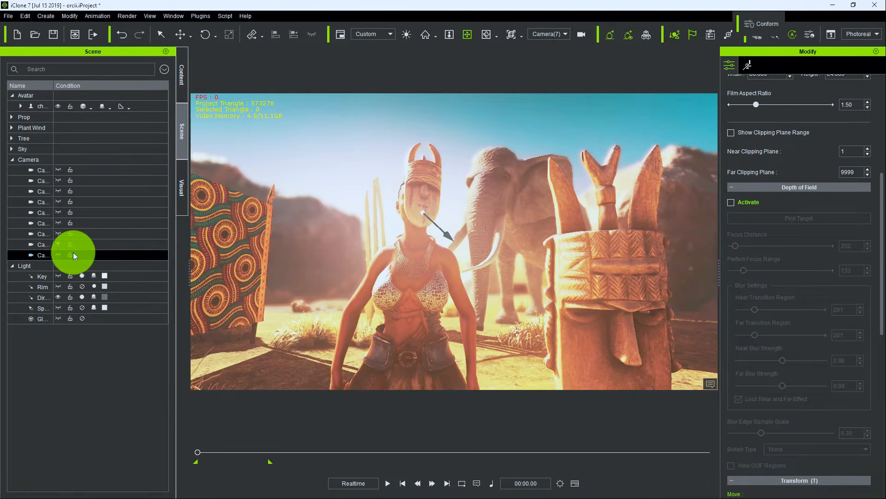
Step: Switch the viewport to the Preview camera, select the character and frame her torso and skirt
left_click(88, 245)
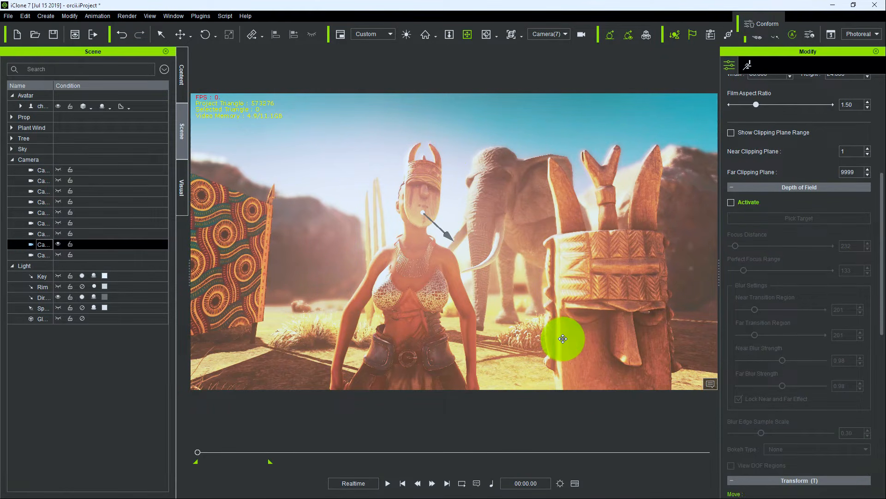
left_click(547, 35)
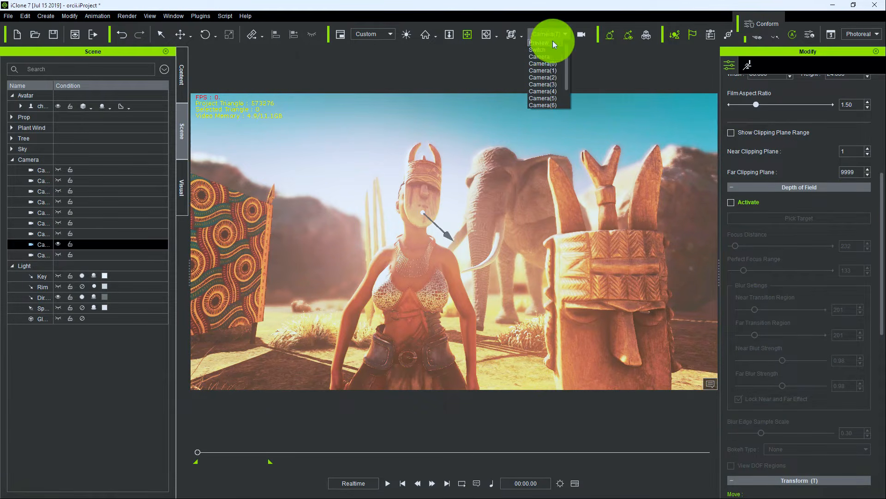
left_click(553, 44)
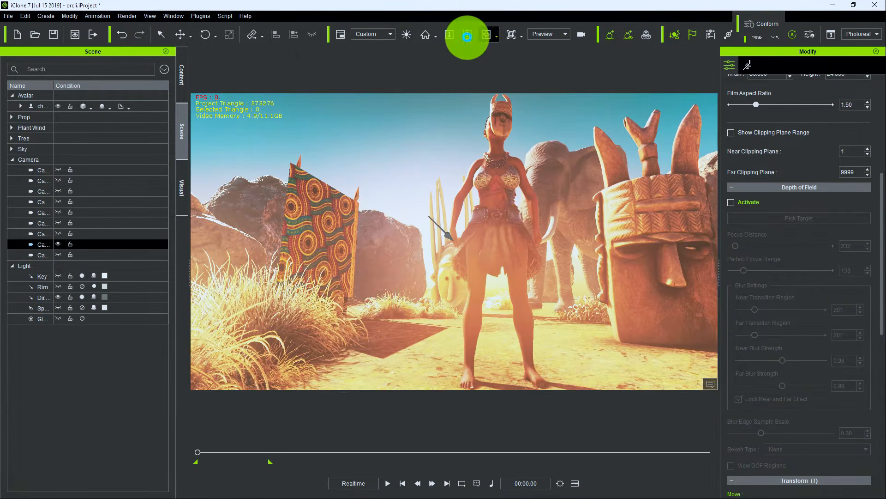
left_click(509, 219)
scroll(509, 220, "up", 3)
scroll(508, 222, "up", 2)
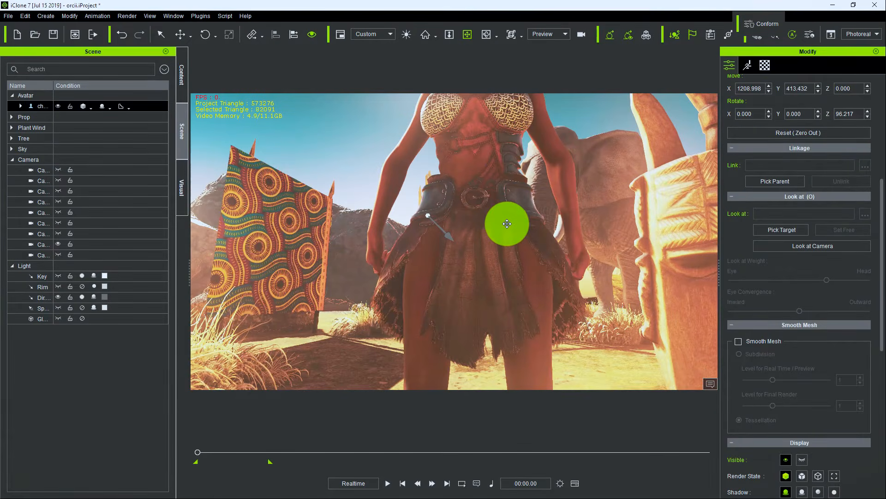
scroll(510, 228, "down", 5)
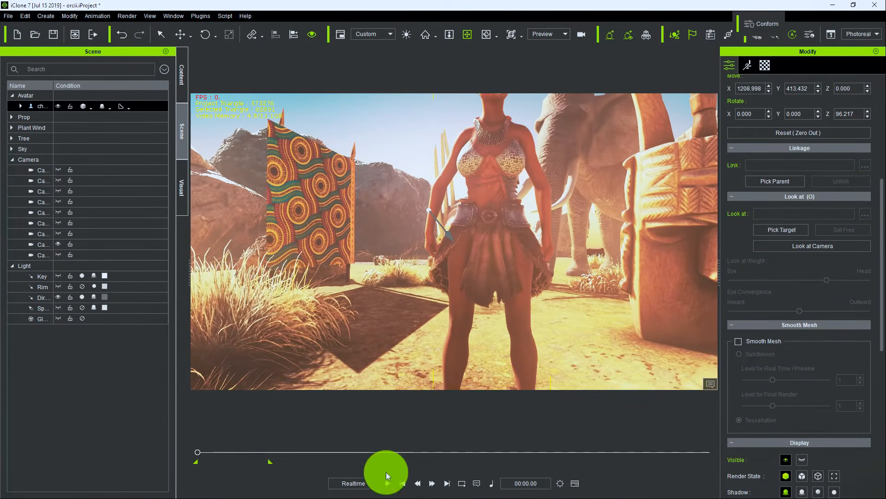
Step: Play the dance in the Preview camera to examine the skirt's cloth motion from a shifted angle, and return to the start
left_click(387, 479)
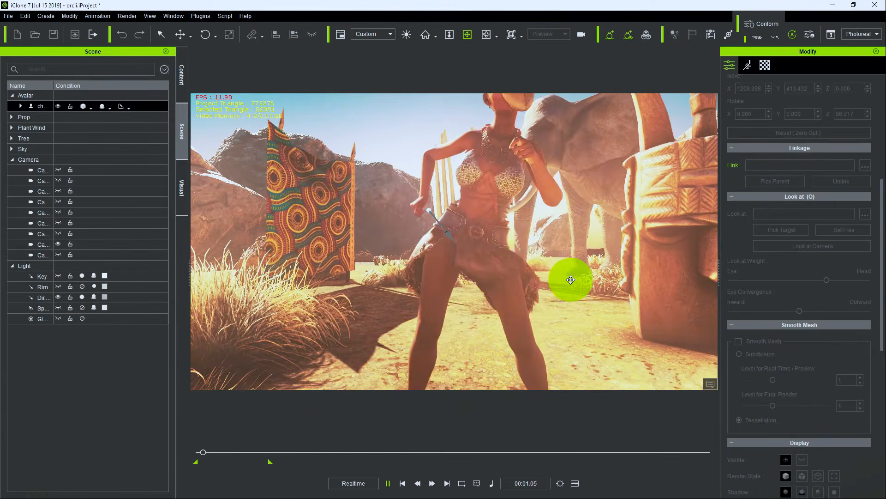
scroll(563, 245, "up", 1)
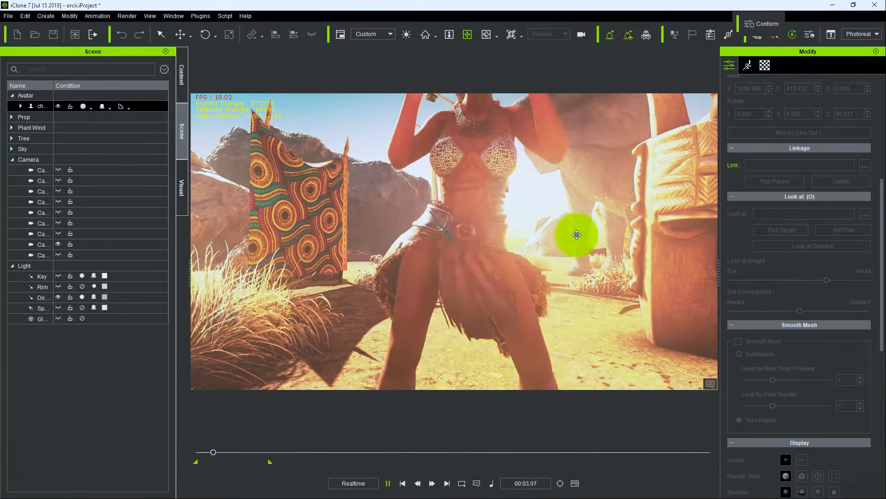
right_click_drag(577, 235, 534, 228)
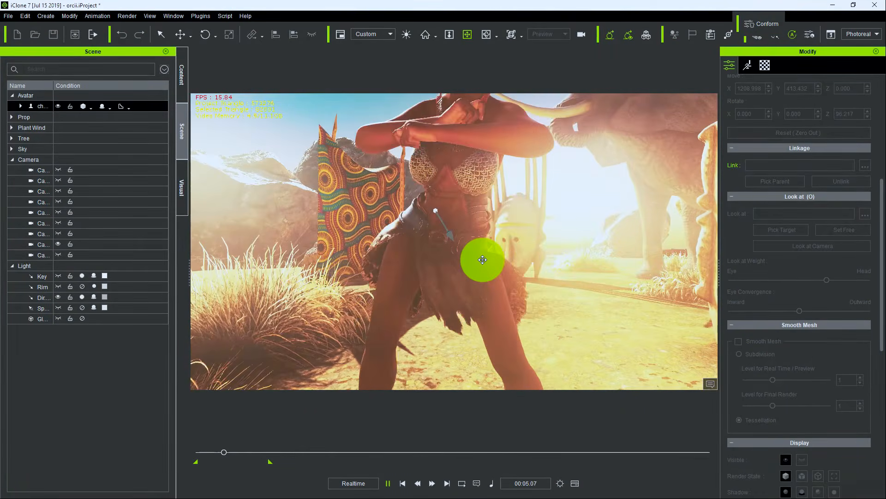
left_click(403, 483)
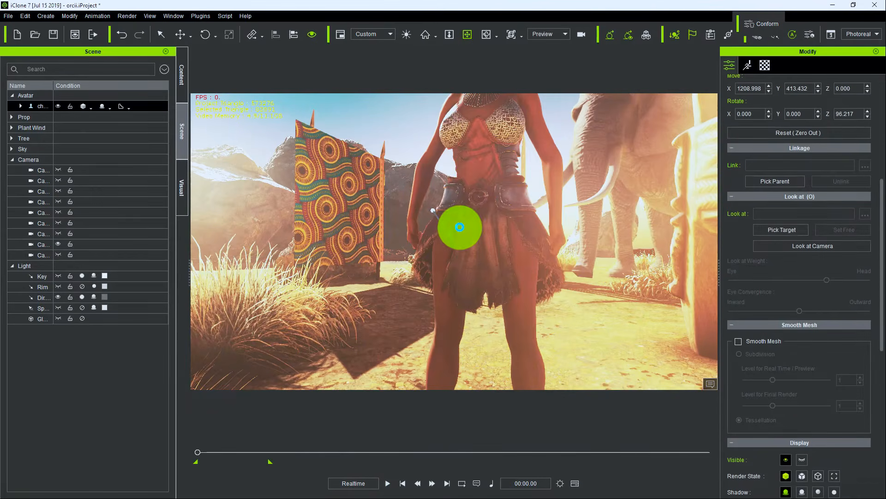
middle_click_drag(475, 182, 511, 217)
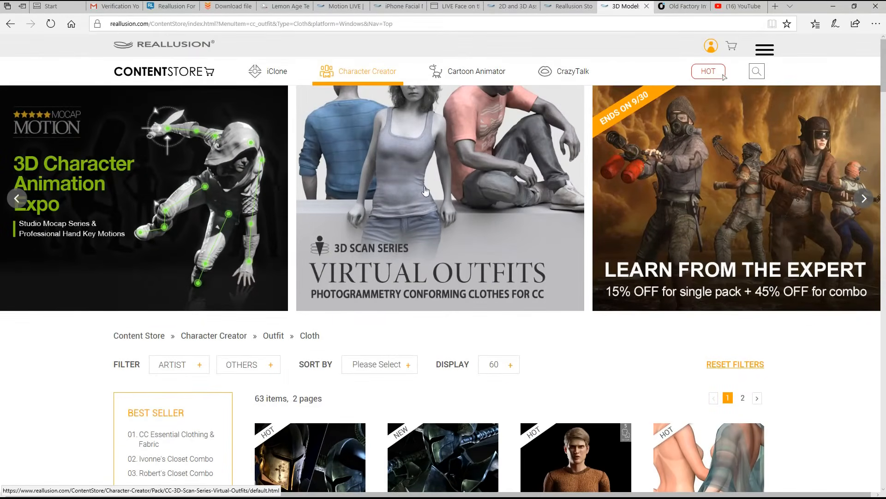
Step: Browse the Character Creator cloth outfits in the Reallusion Content Store in the web browser
scroll(472, 244, "down", 9)
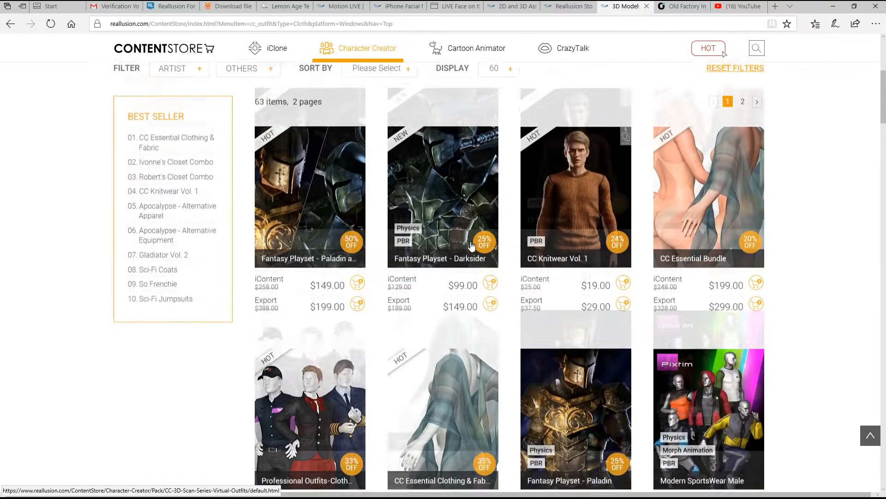
scroll(567, 263, "up", 4)
scroll(598, 254, "down", 5)
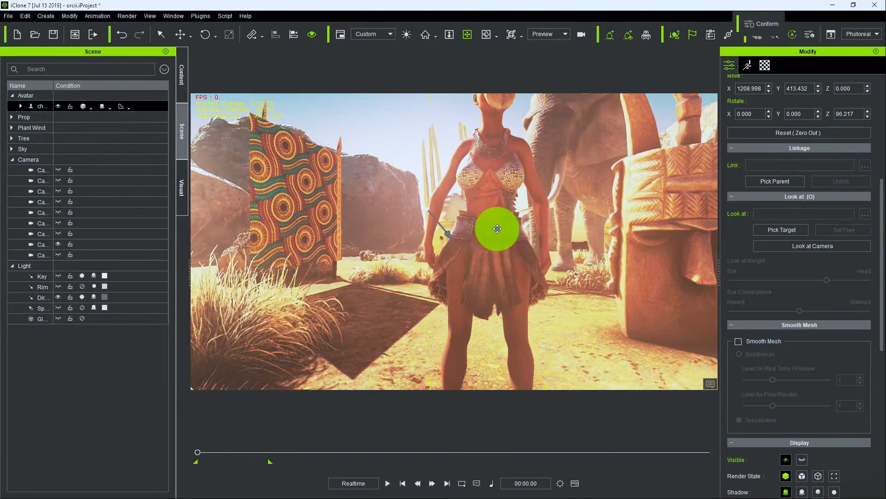
Step: Back in iClone, reframe the character to include her head, and replay the dance to examine her clothing's movement
left_click_drag(495, 224, 498, 267)
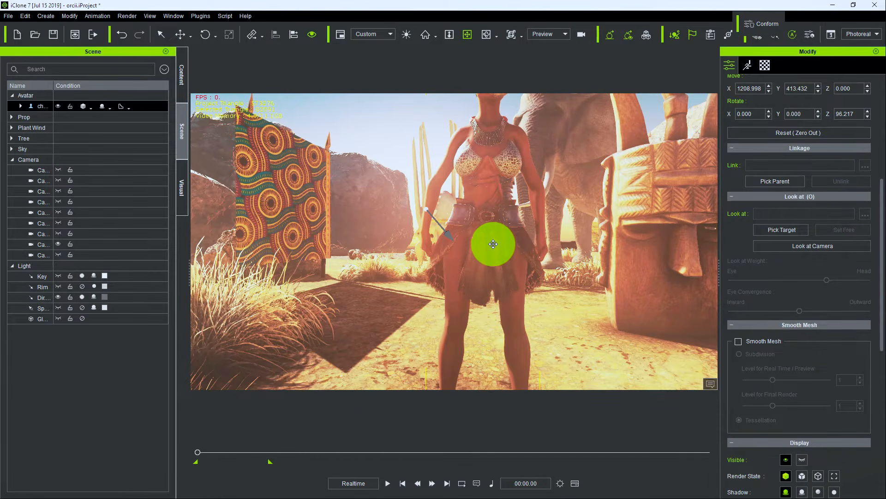
left_click_drag(472, 245, 423, 385)
left_click(390, 483)
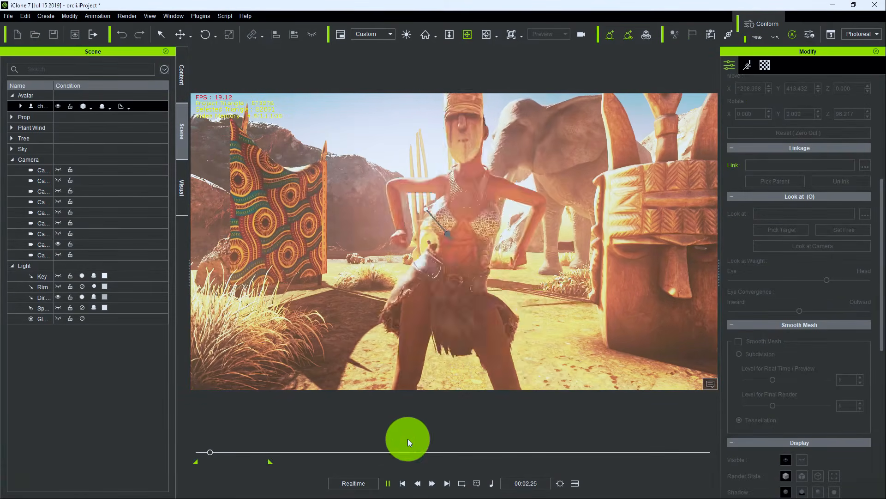
left_click(402, 483)
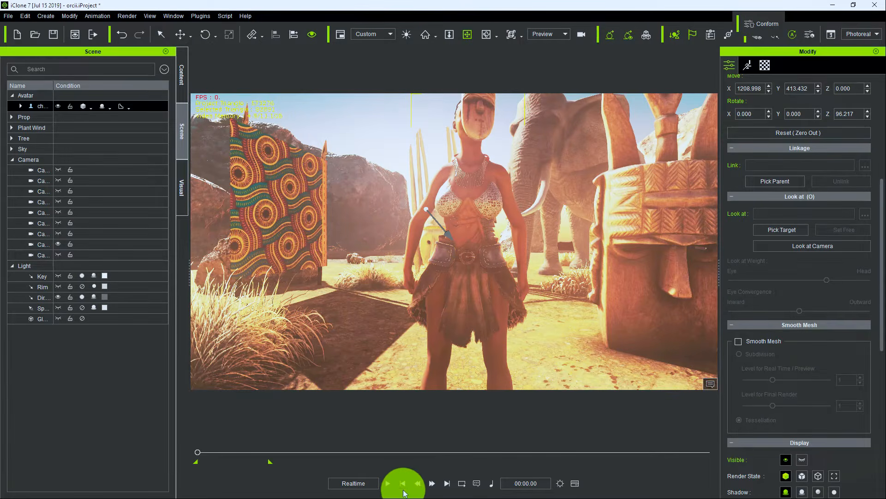
left_click_drag(497, 207, 498, 248)
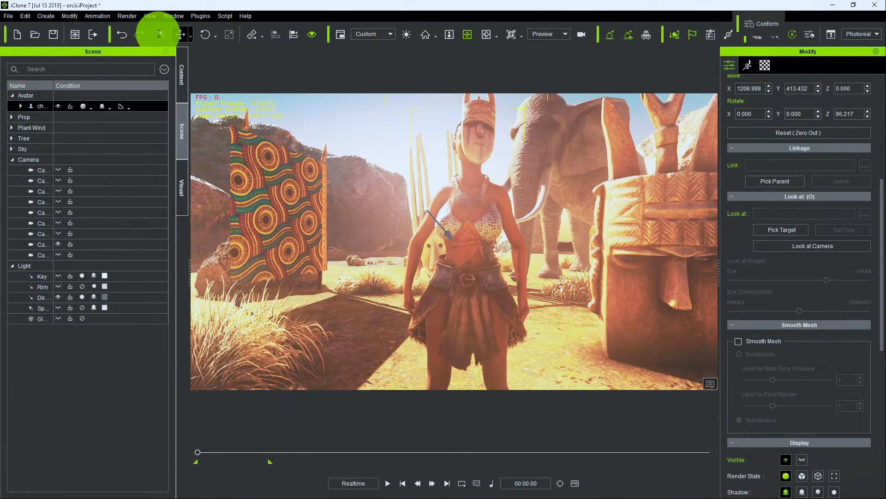
Step: Select the character's skirt on its own in the viewport and open its physics settings
left_click(159, 34)
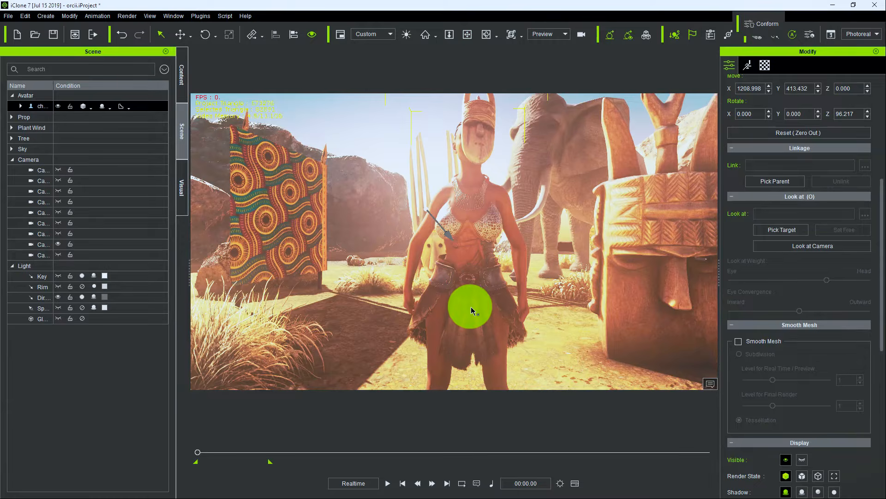
left_click(467, 311)
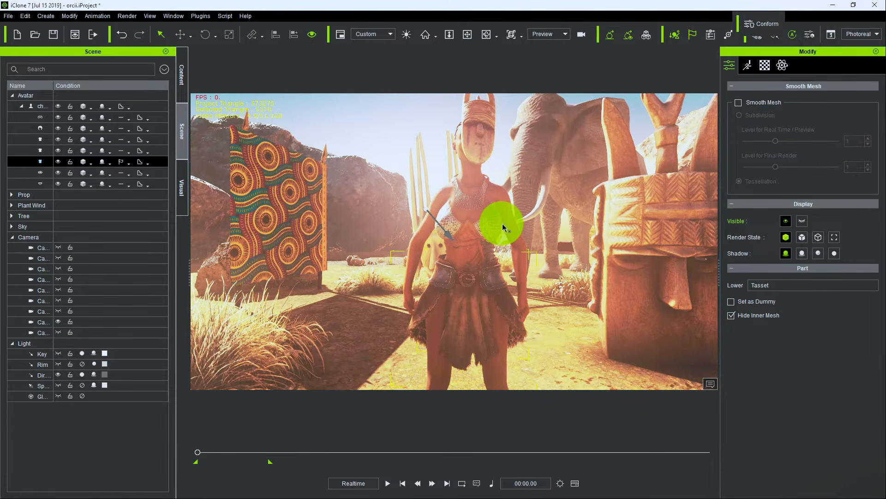
left_click(782, 63)
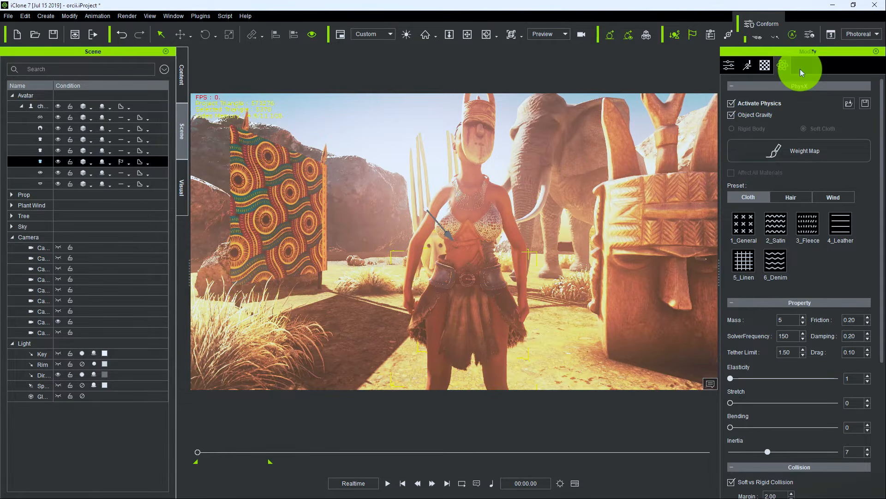
Step: Inspect the weight map of the skirt's Tasset material, close it and show the wind physics presets
left_click(779, 153)
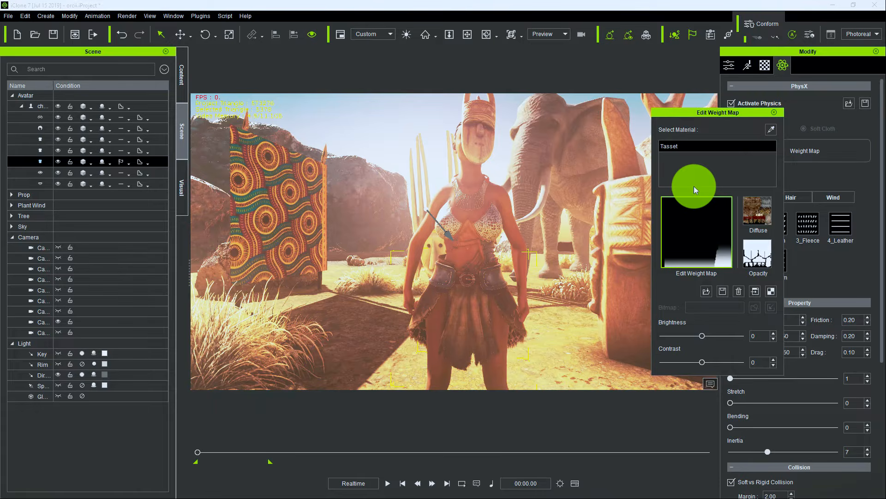
left_click(773, 115)
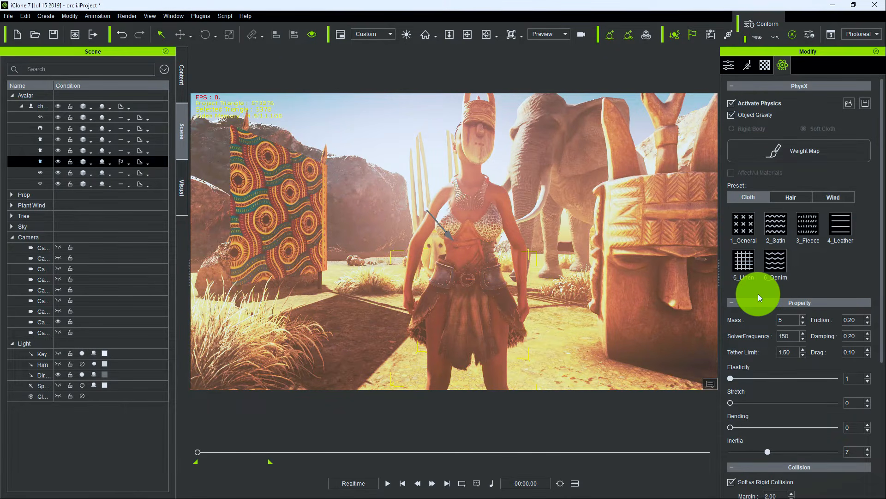
left_click(833, 197)
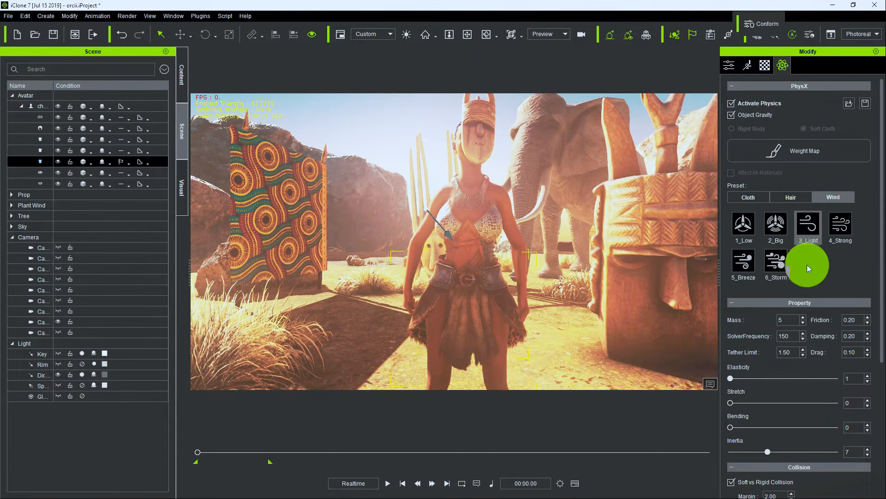
Step: Show the cloth physics presets and review the skirt's property, collision and wind settings
left_click(754, 197)
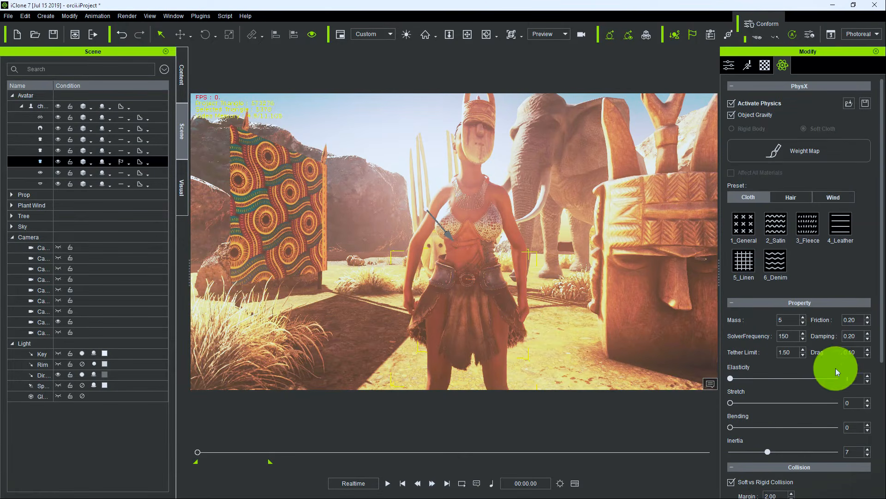
scroll(877, 307, "down", 3)
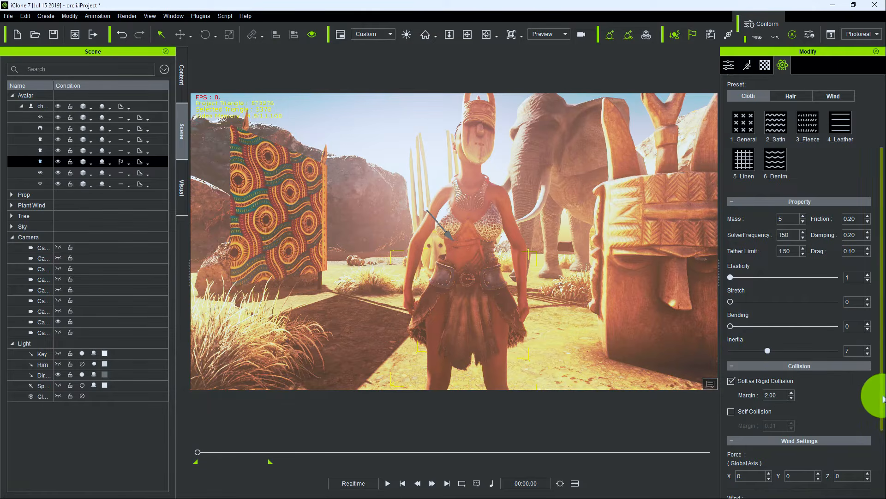
scroll(873, 388, "up", 3)
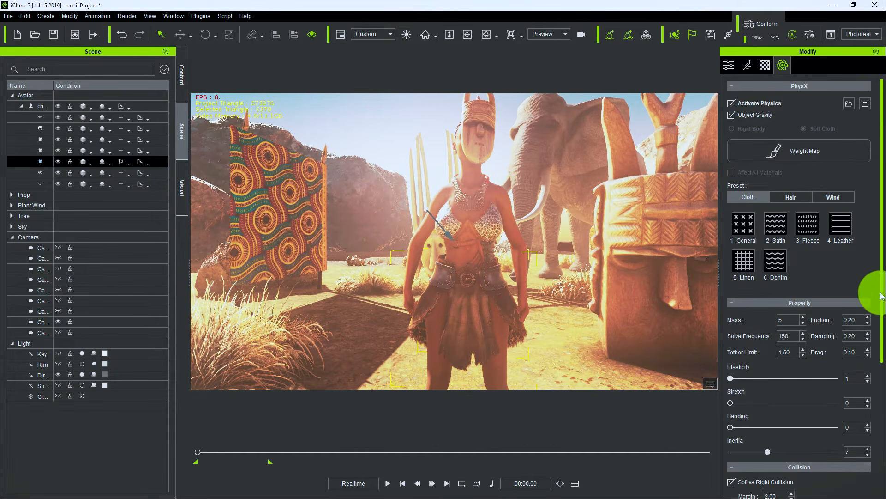
left_click_drag(882, 296, 883, 178)
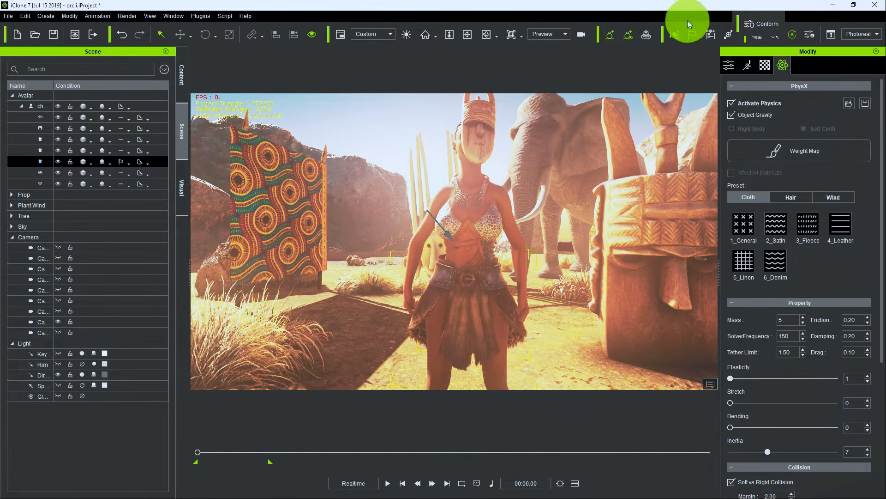
Step: Frame the character from a closer angle, play the dance to examine the skirt's cloth movement, and return to the first frame
left_click(467, 34)
left_click_drag(619, 223, 544, 258)
scroll(573, 251, "up", 4)
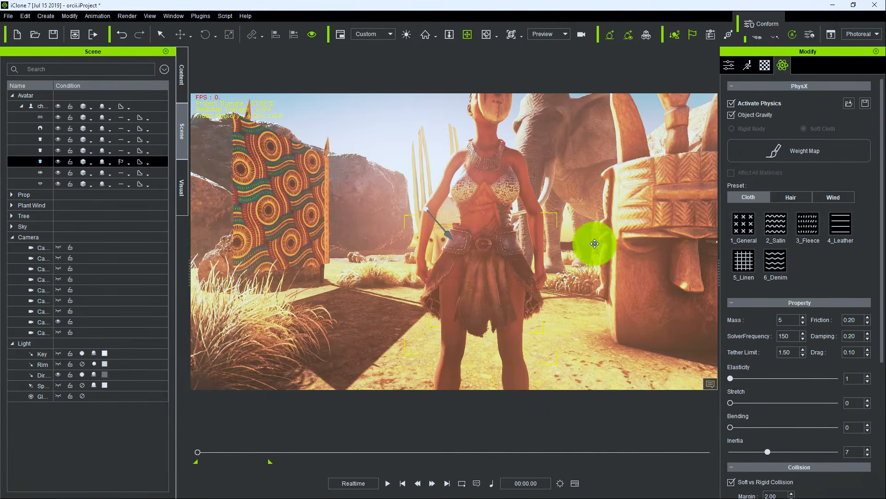
right_click_drag(576, 255, 566, 254)
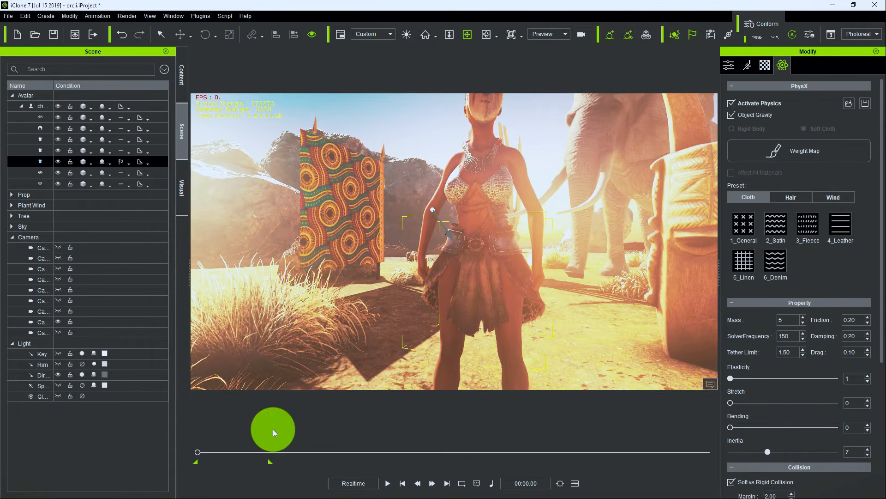
left_click_drag(460, 267, 452, 289)
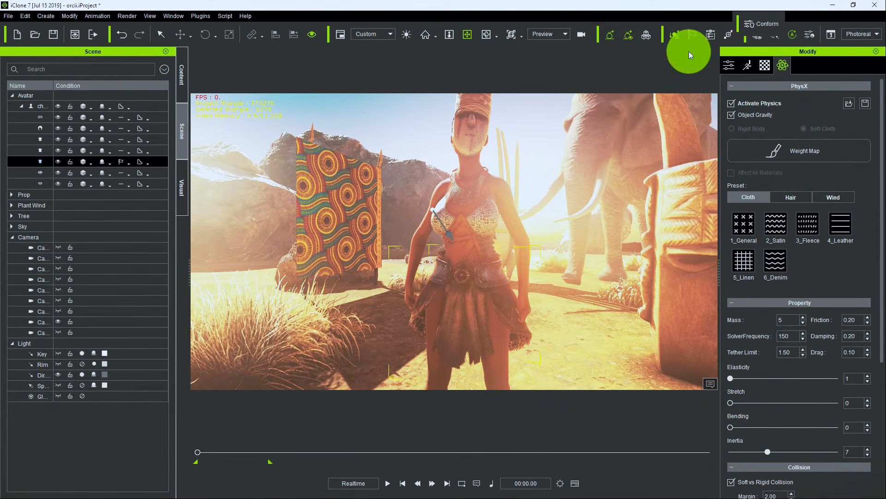
left_click(393, 483)
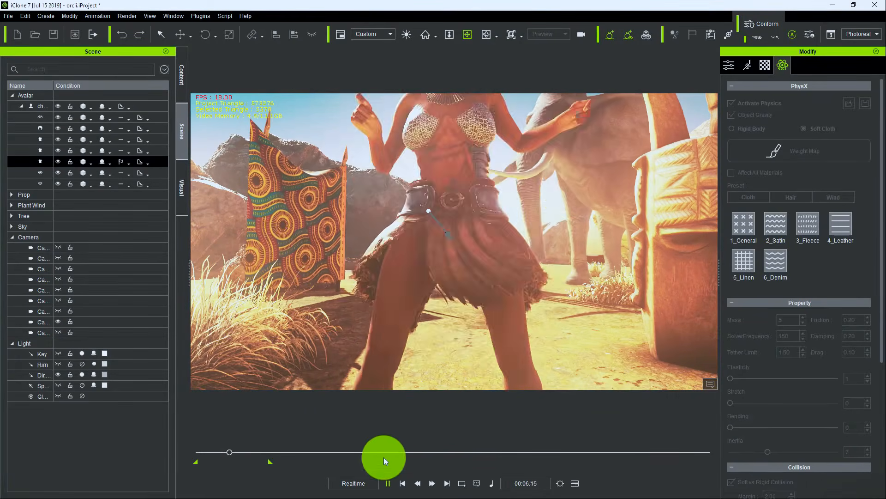
left_click(404, 483)
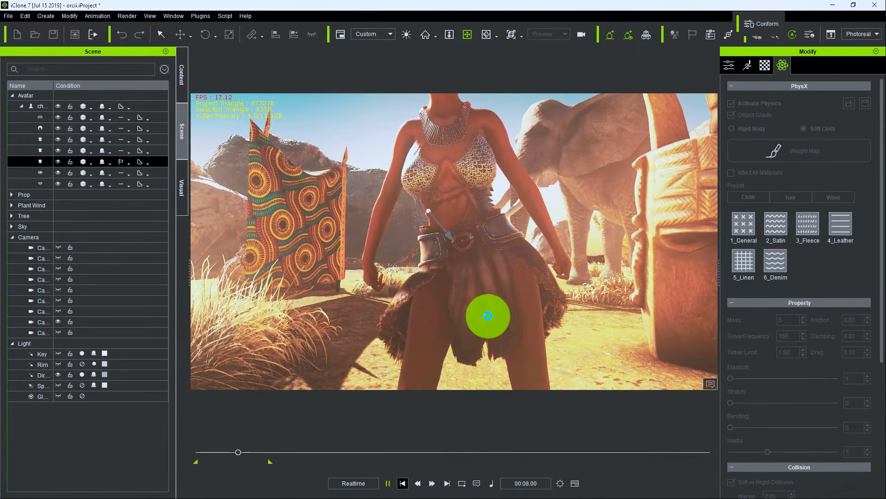
left_click(500, 259)
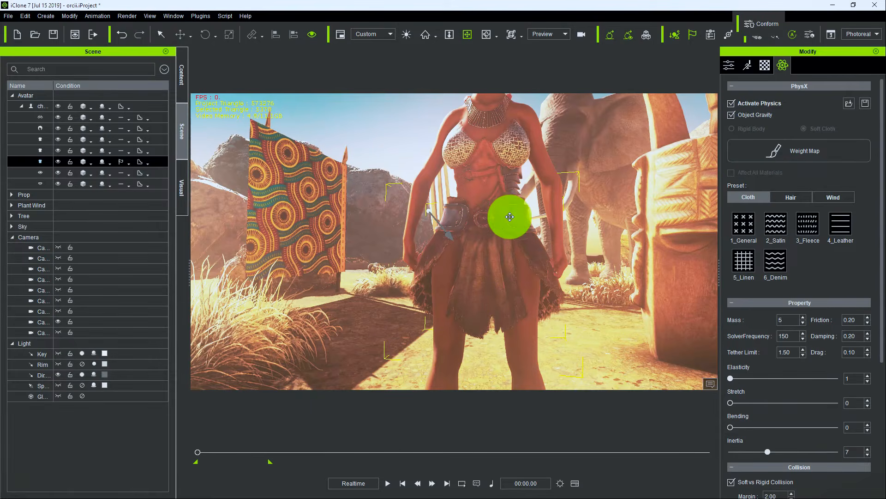
left_click_drag(511, 208, 504, 237)
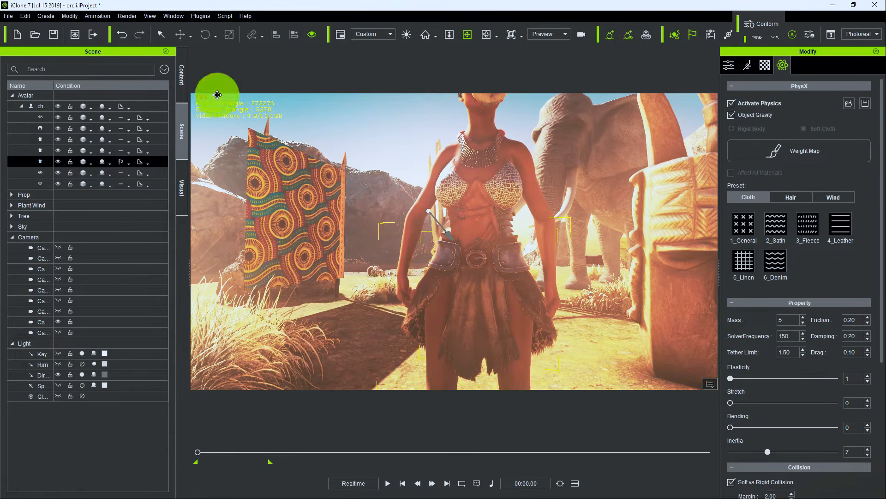
Step: Open the project settings, examine the physics simulation options for rigid body and soft cloth, and close them
left_click(25, 16)
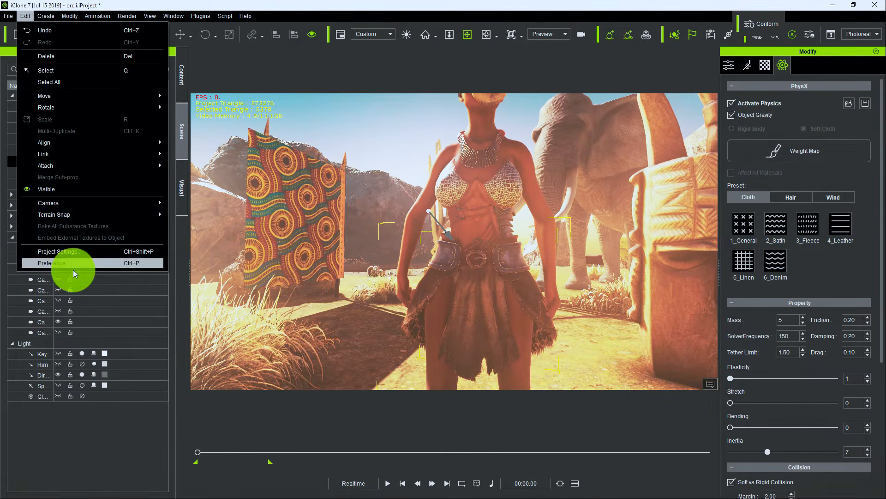
left_click(90, 251)
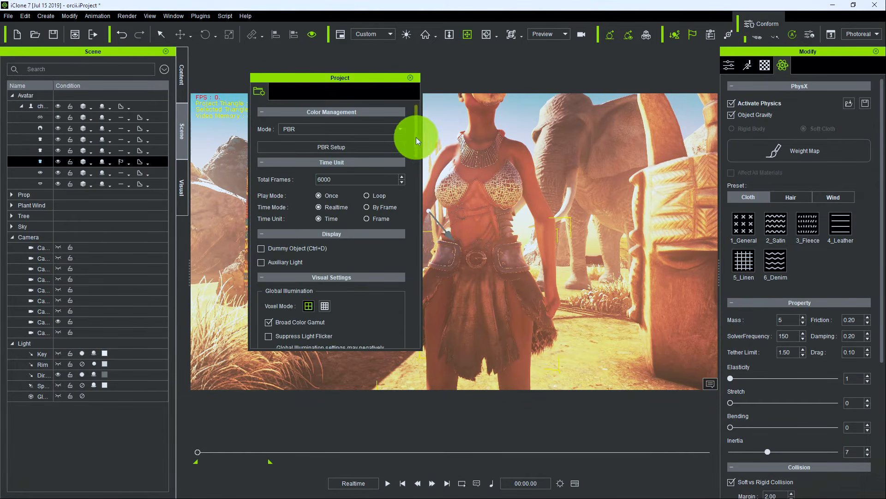
left_click_drag(416, 137, 414, 215)
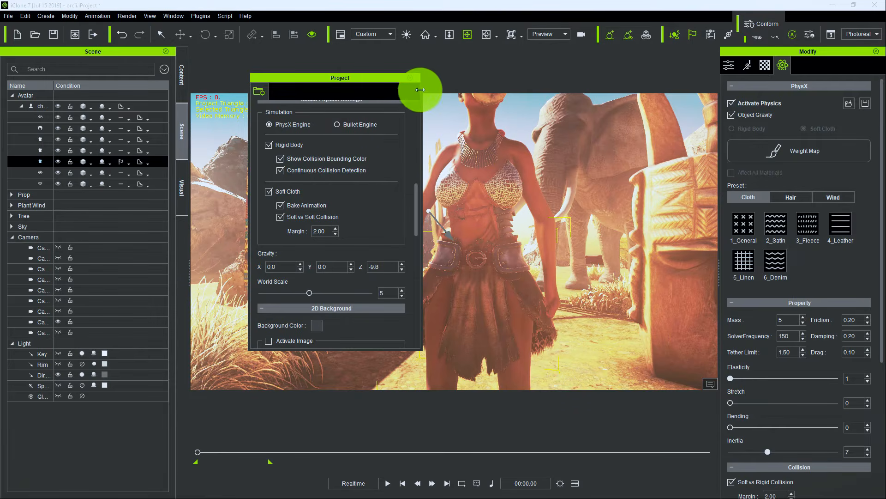
left_click(409, 77)
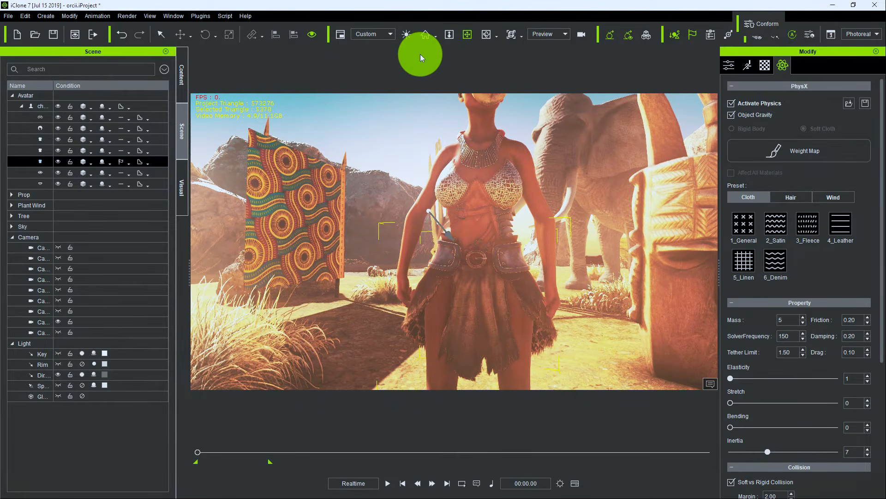
Step: Frame the character from head to knees, preview the dance by playing and scrubbing to the end marker, and return to the first frame
scroll(524, 205, "down", 2)
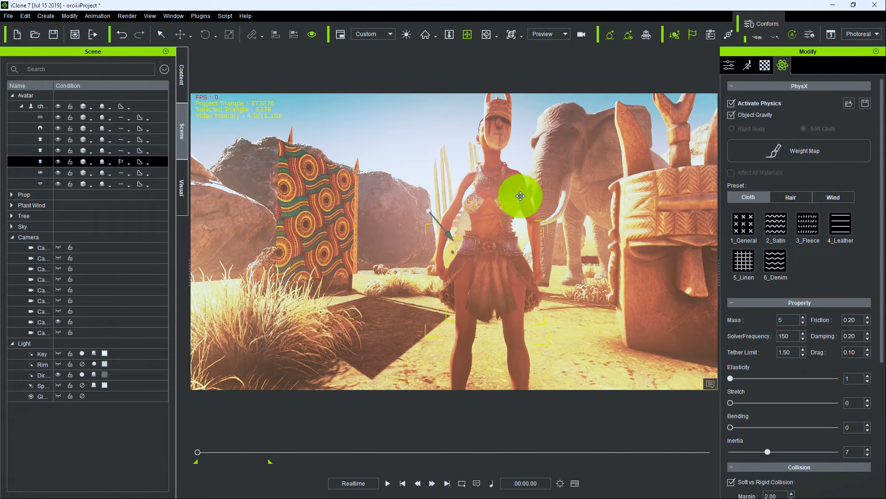
right_click_drag(491, 201, 477, 217)
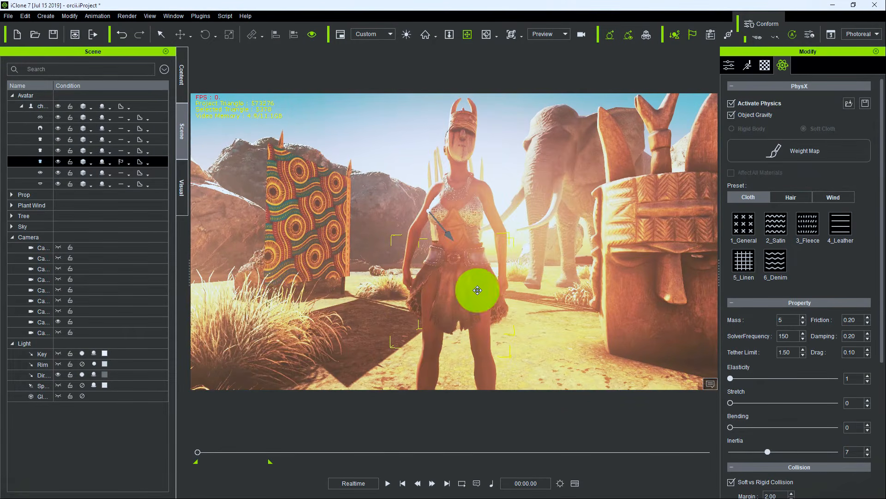
left_click(388, 483)
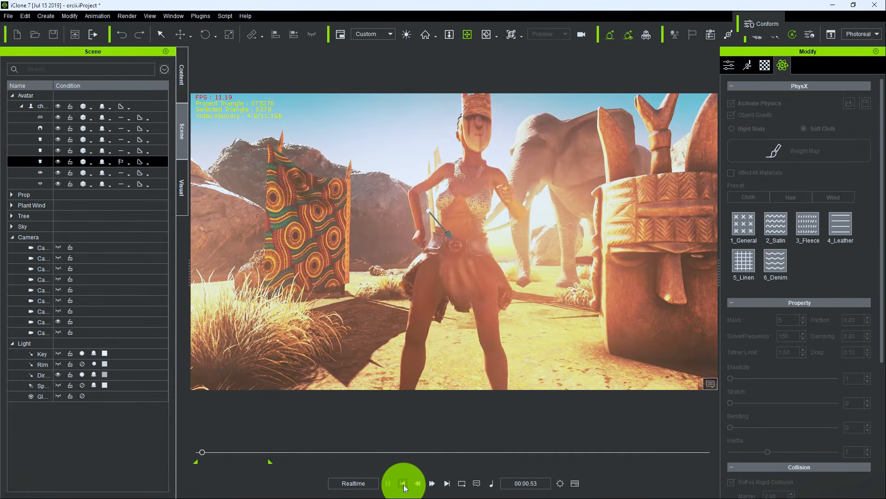
left_click(388, 484)
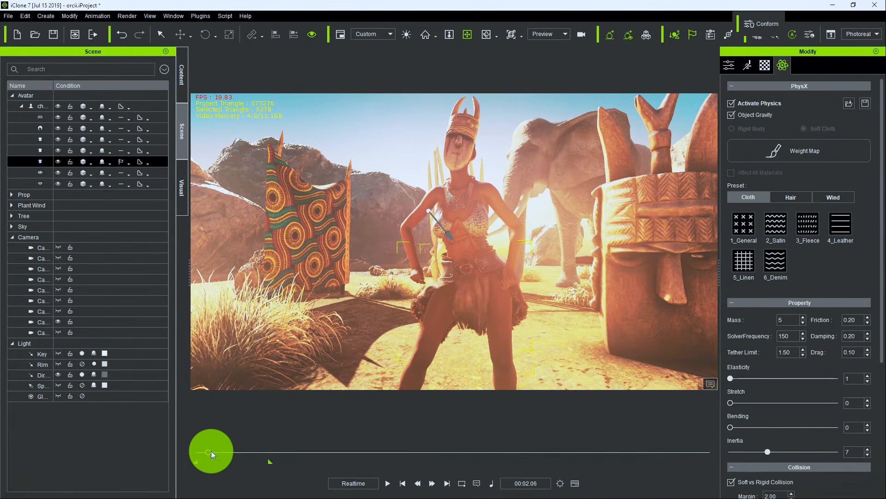
left_click_drag(212, 450, 269, 457)
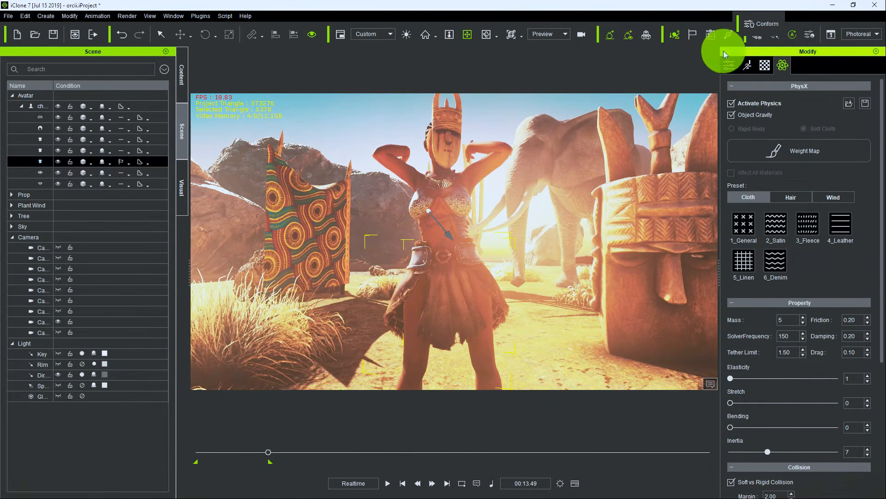
left_click(403, 483)
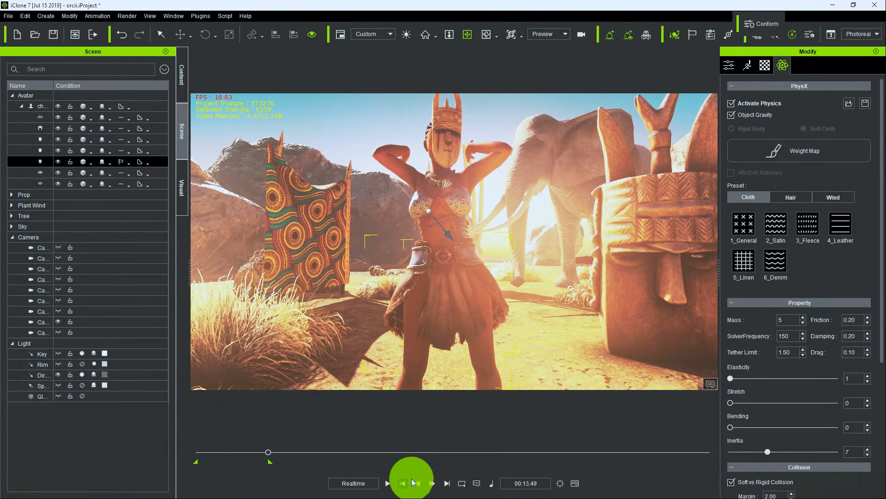
left_click(388, 483)
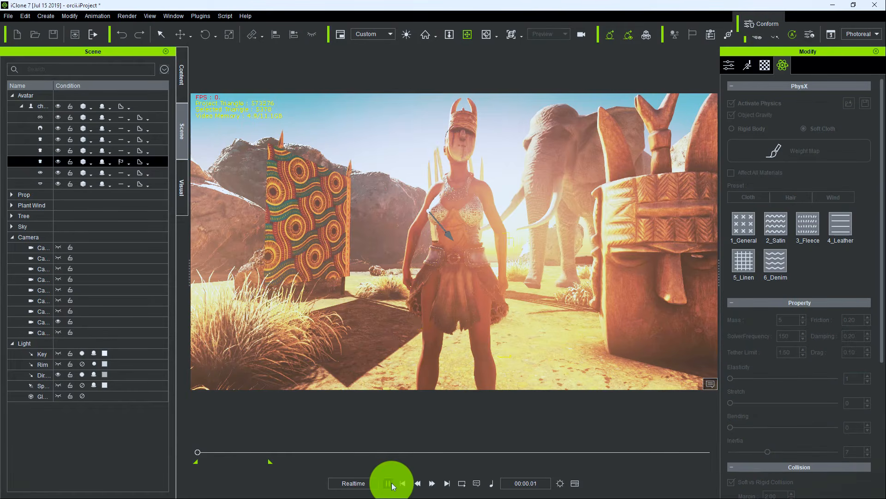
left_click(401, 483)
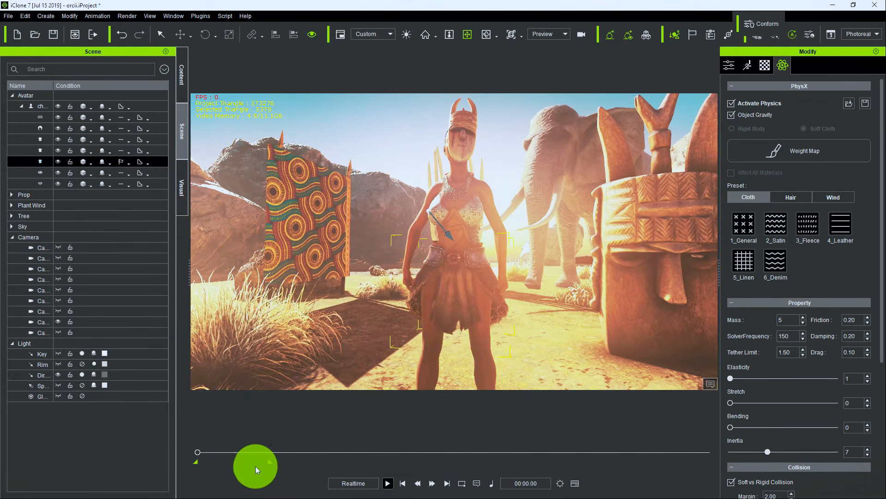
left_click_drag(199, 452, 180, 442)
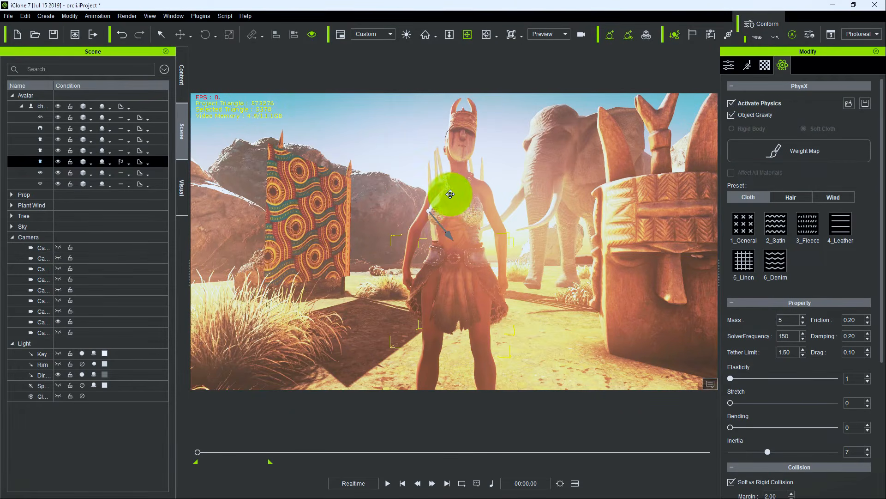
Step: Frame the character's upper body, play the dance while changing to a low angle to examine her top's movement, and rewind to the start
left_click_drag(450, 194, 471, 207)
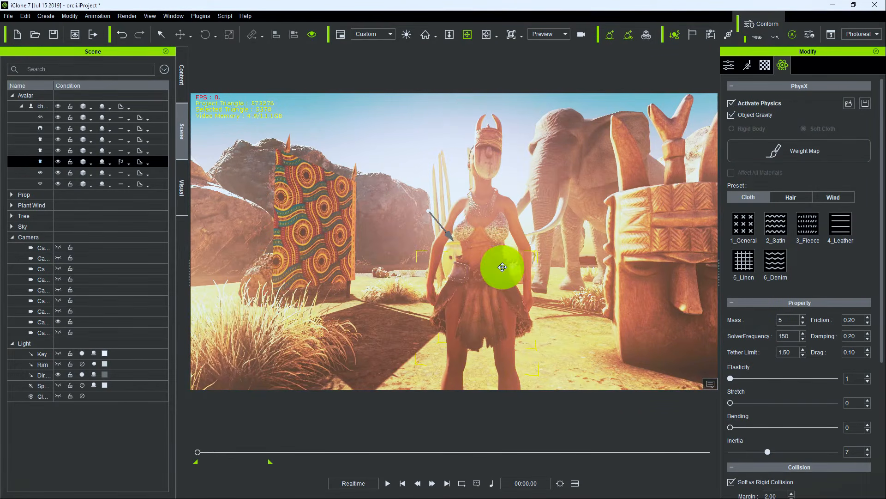
scroll(518, 250, "up", 2)
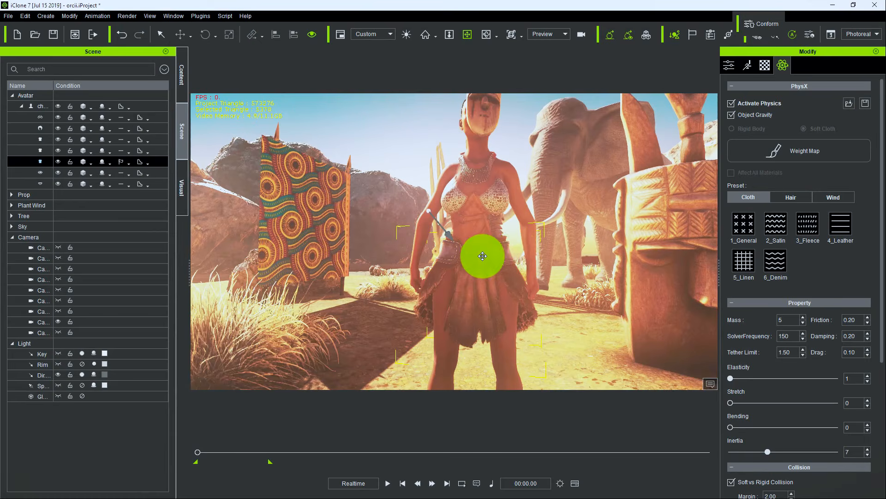
scroll(484, 239, "up", 3)
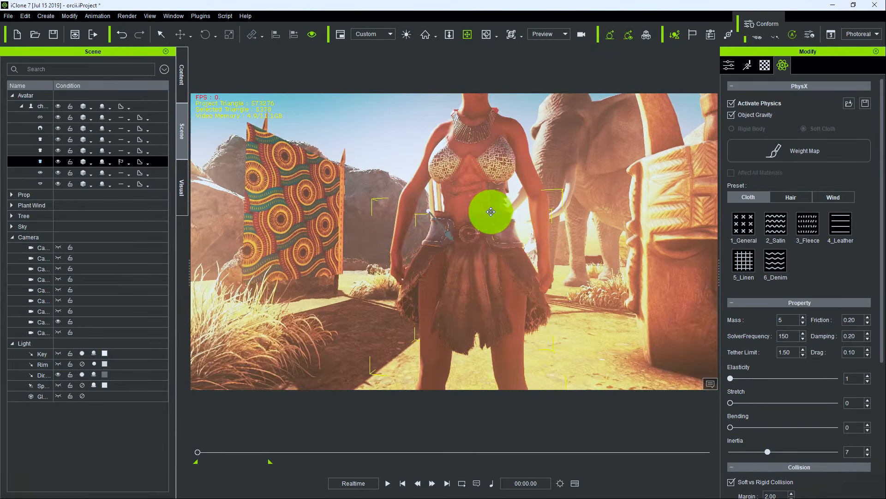
left_click_drag(491, 212, 494, 243)
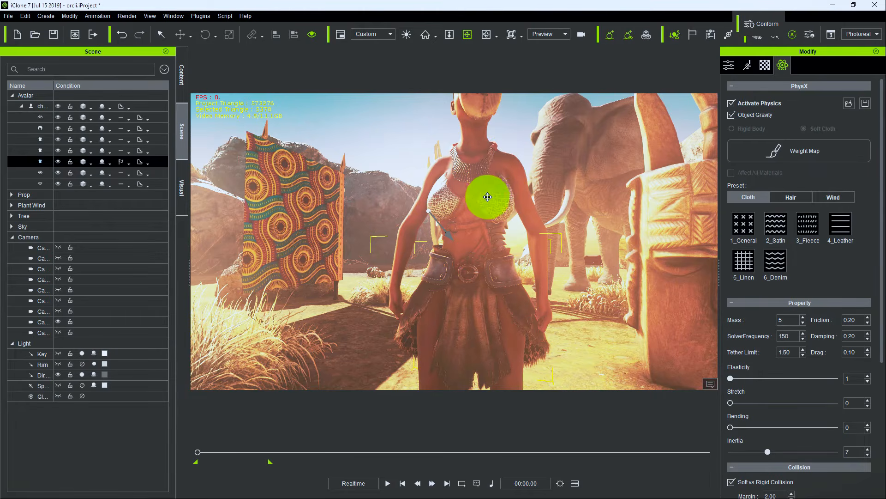
left_click_drag(488, 197, 501, 241)
scroll(513, 236, "up", 1)
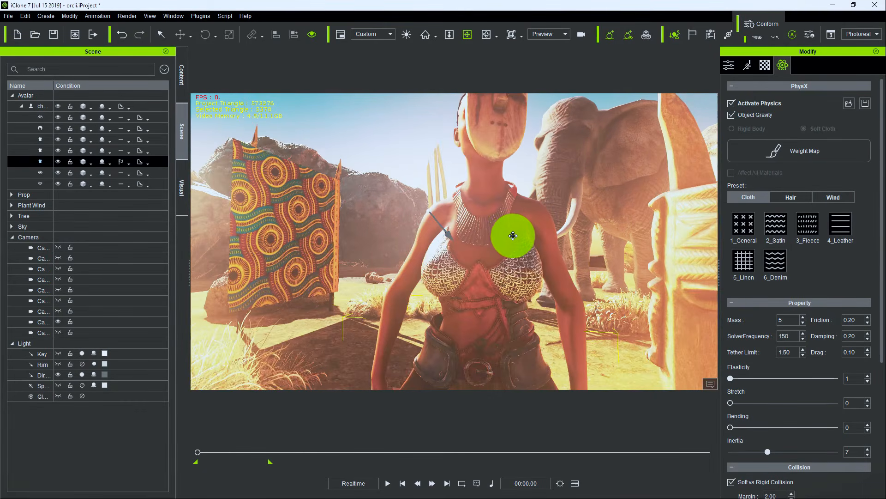
scroll(513, 232, "up", 1)
scroll(512, 232, "down", 1)
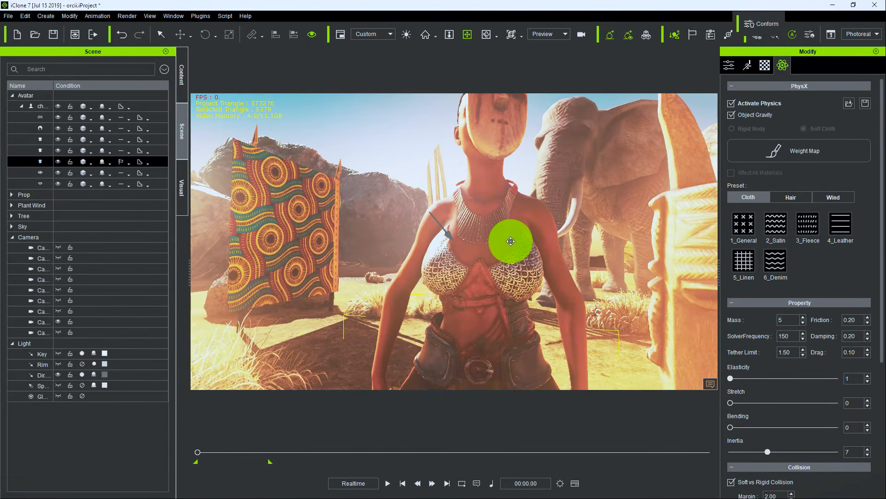
left_click_drag(511, 242, 507, 375)
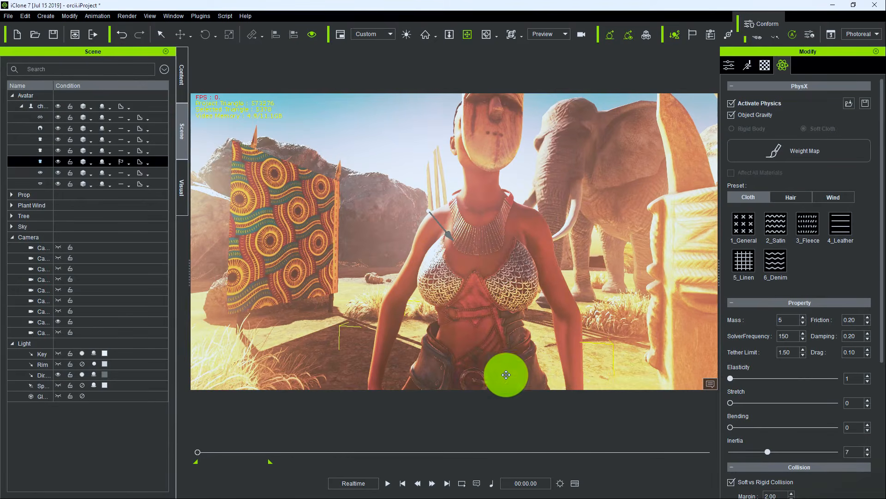
left_click(388, 484)
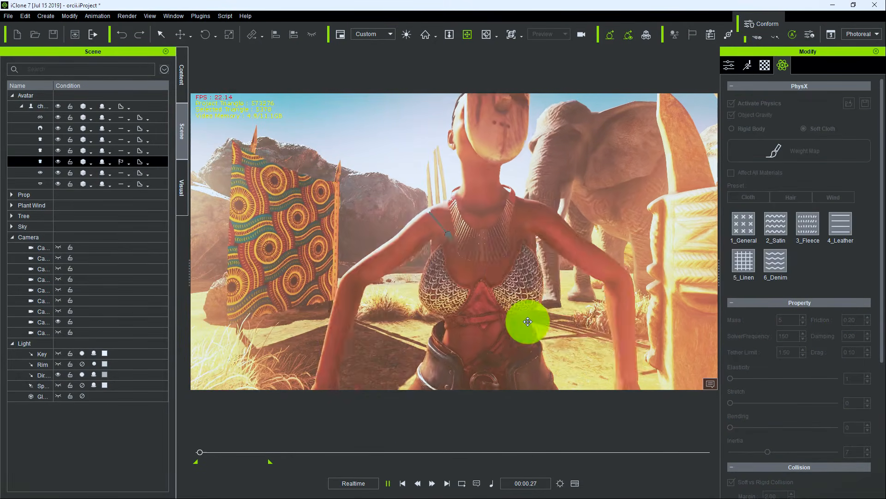
left_click_drag(528, 319, 525, 260)
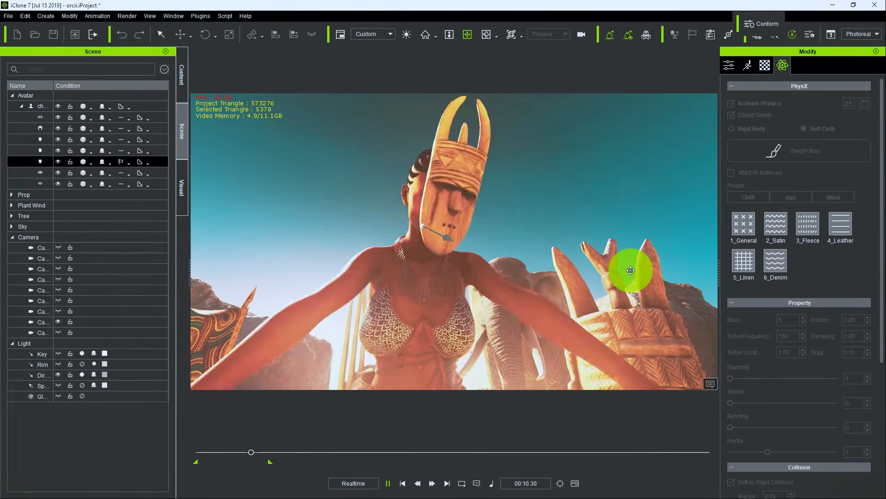
left_click(402, 483)
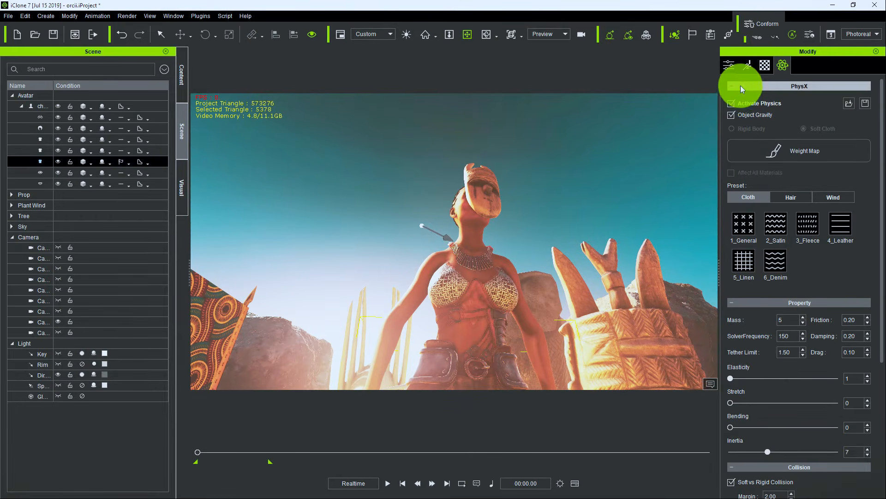
Step: Select the character and examine her Spring settings, including the available RibsTwist springs and the mass, strength and bounciness values
left_click(471, 264)
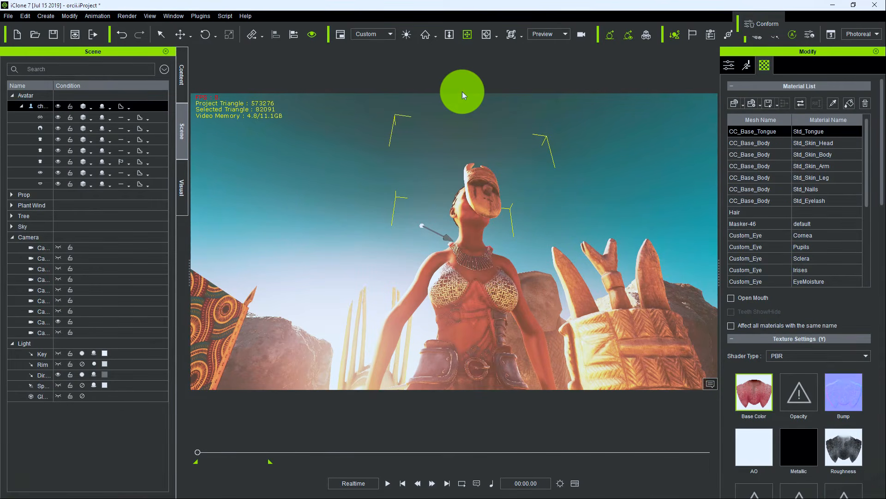
left_click(730, 65)
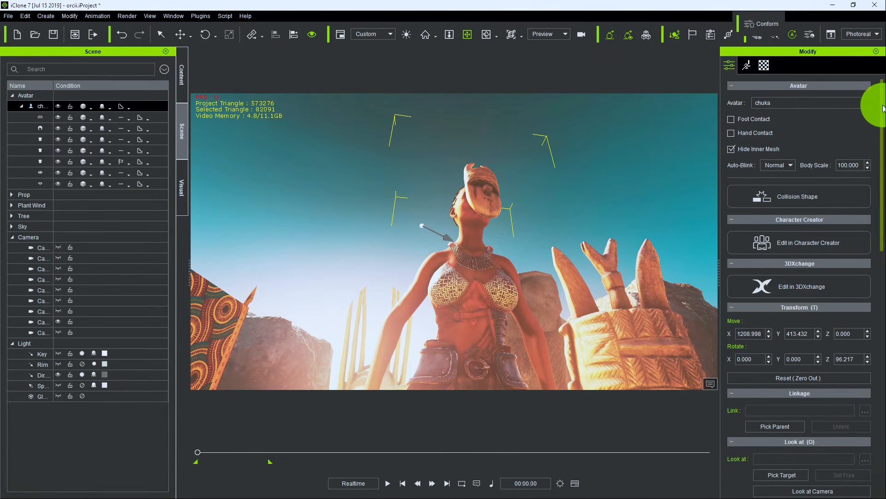
left_click_drag(882, 130, 867, 445)
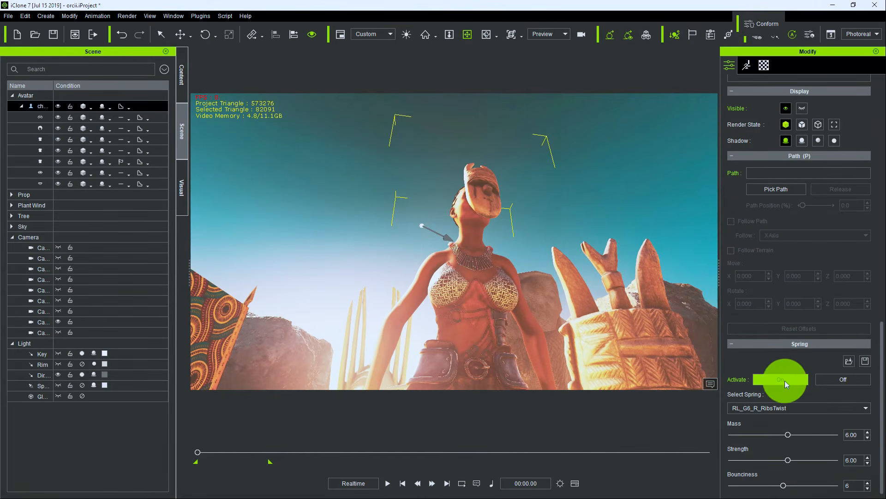
left_click(822, 406)
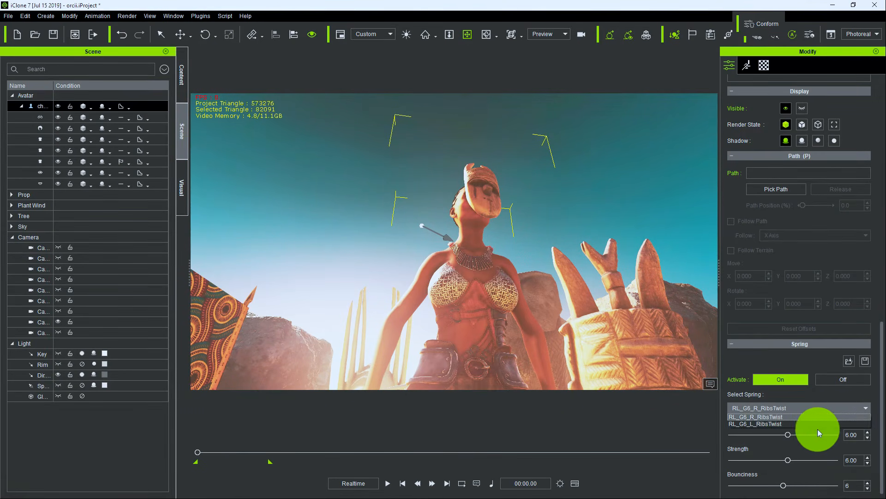
left_click(787, 380)
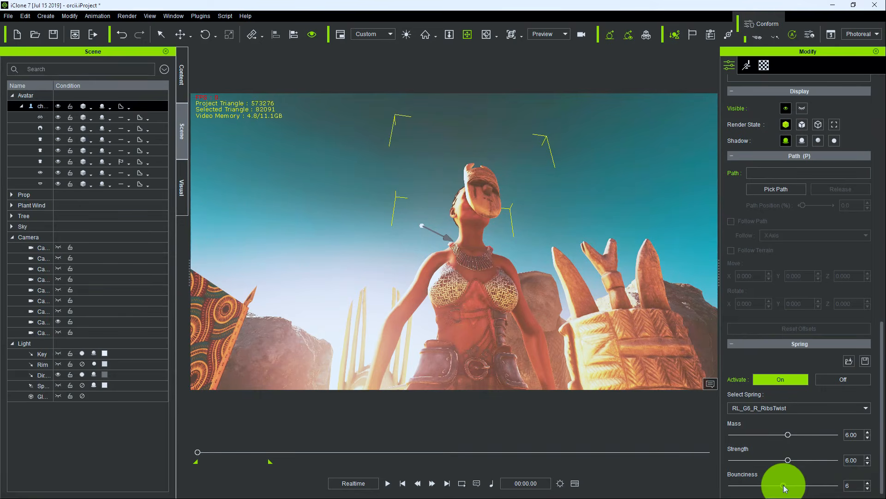
left_click_drag(881, 365, 849, 380)
Step: Reframe the character in a wider frontal shot and open the Tree category of the Set templates in the content library
scroll(572, 295, "down", 5)
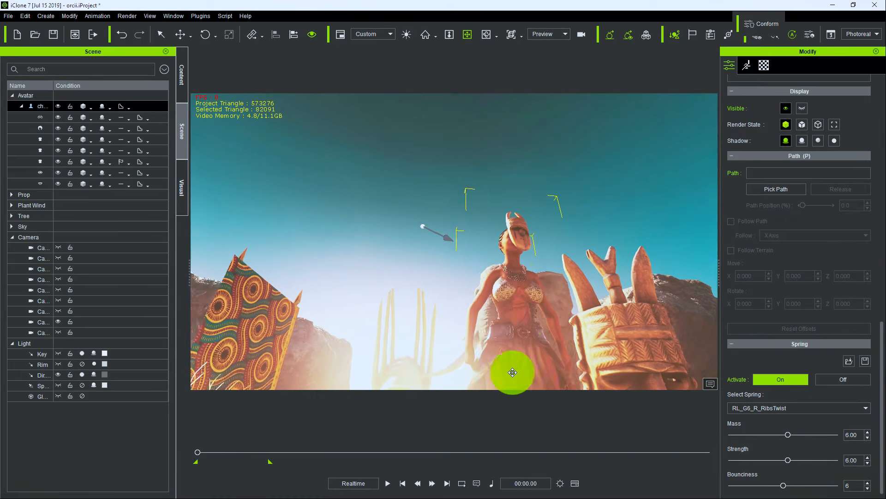
right_click_drag(512, 372, 485, 306)
right_click_drag(520, 313, 407, 272)
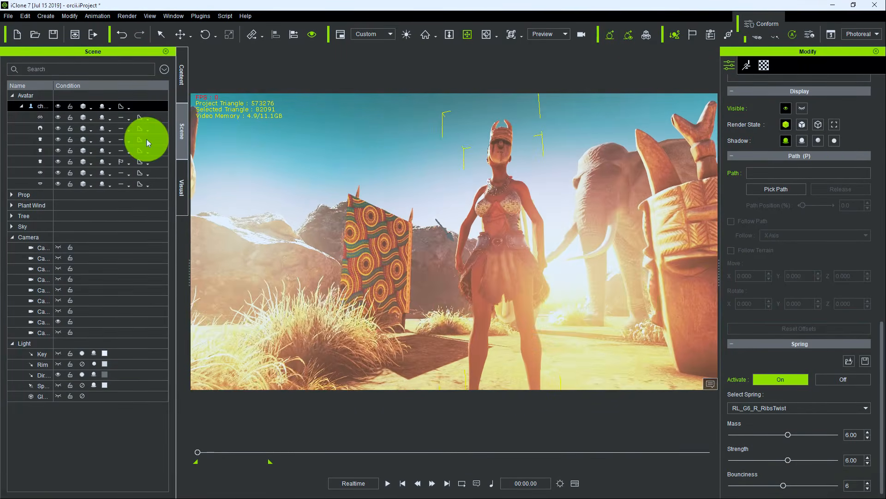
left_click(182, 73)
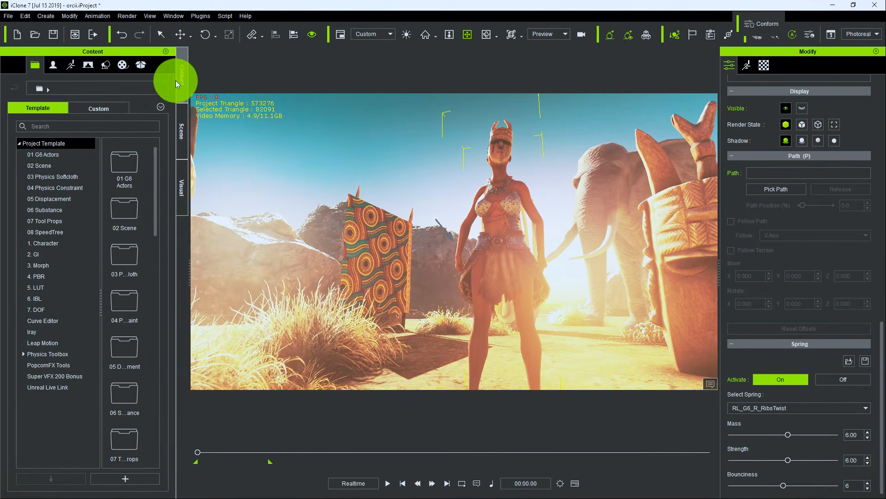
left_click(106, 67)
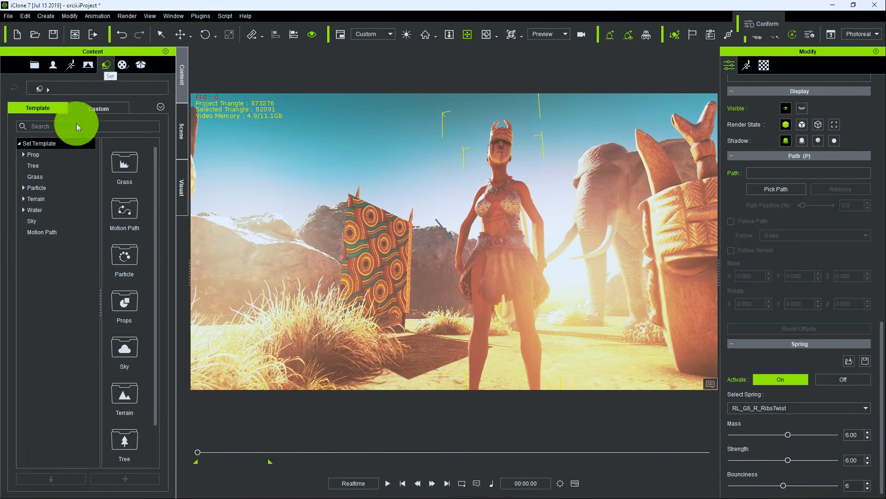
left_click(47, 166)
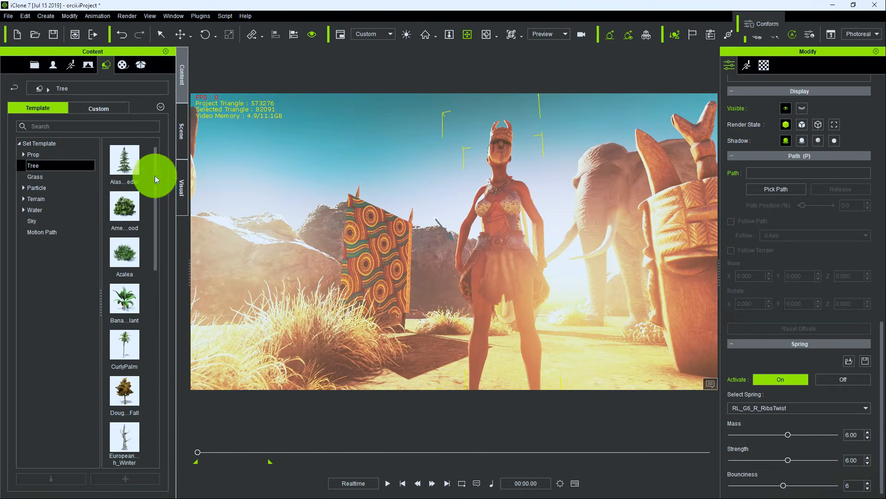
Step: Browse the tree templates to the dark rough grass, select a rough grass clump in the scene, and open its plant wind settings
left_click_drag(155, 162, 613, 376)
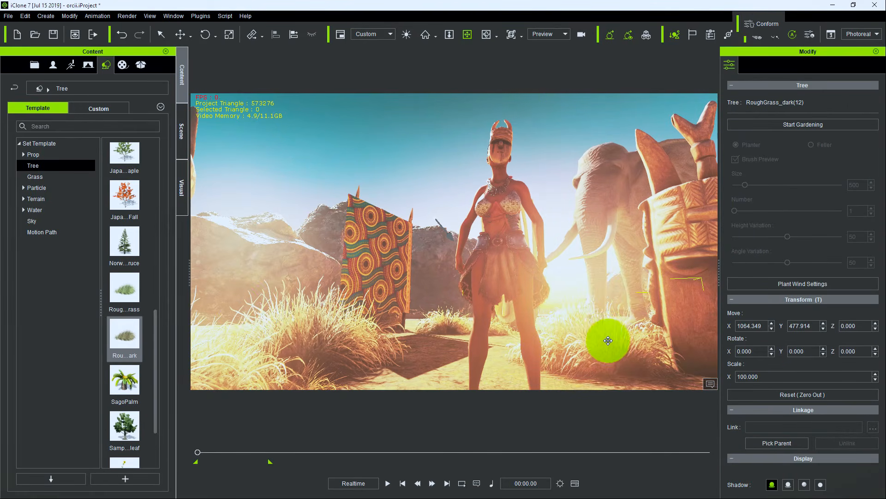
left_click(808, 125)
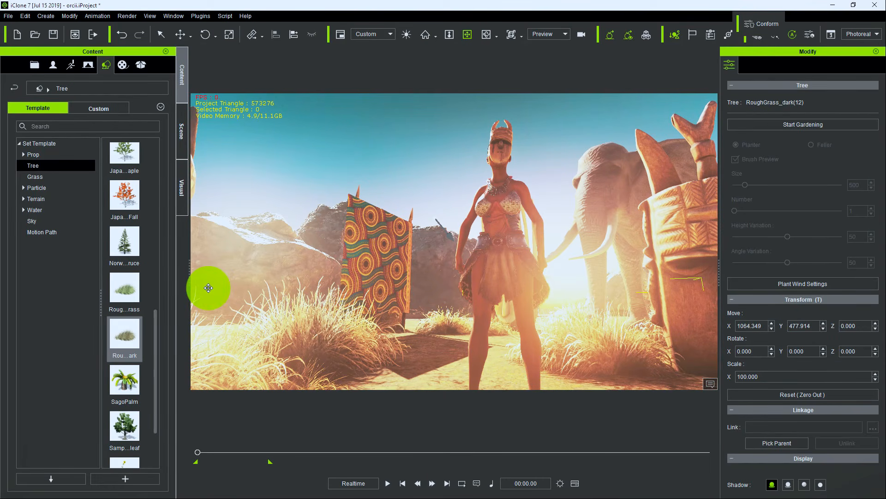
left_click(816, 283)
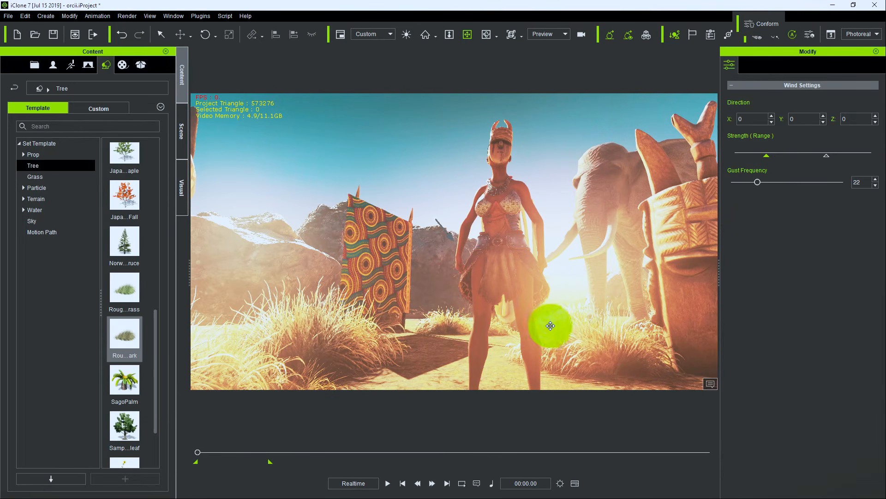
Step: Reselect the character and examine her and the surrounding scene from several camera angles and distances
left_click_drag(485, 307, 473, 271)
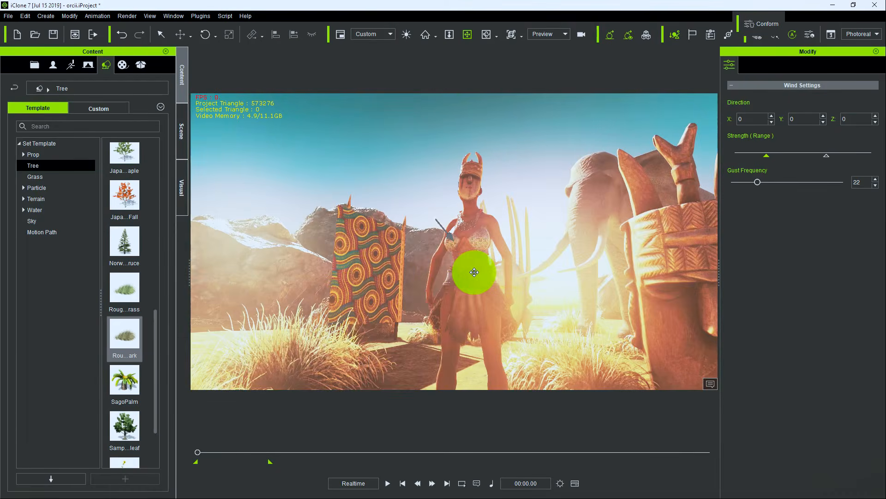
left_click(474, 272)
left_click(475, 189)
left_click_drag(475, 190, 489, 230)
scroll(491, 229, "down", 3)
mouse_move(510, 262)
left_mouse_down()
mouse_move(515, 307)
mouse_move(476, 277)
mouse_move(476, 225)
mouse_move(478, 263)
mouse_move(493, 268)
mouse_move(469, 259)
mouse_move(522, 249)
mouse_move(503, 260)
left_mouse_up()
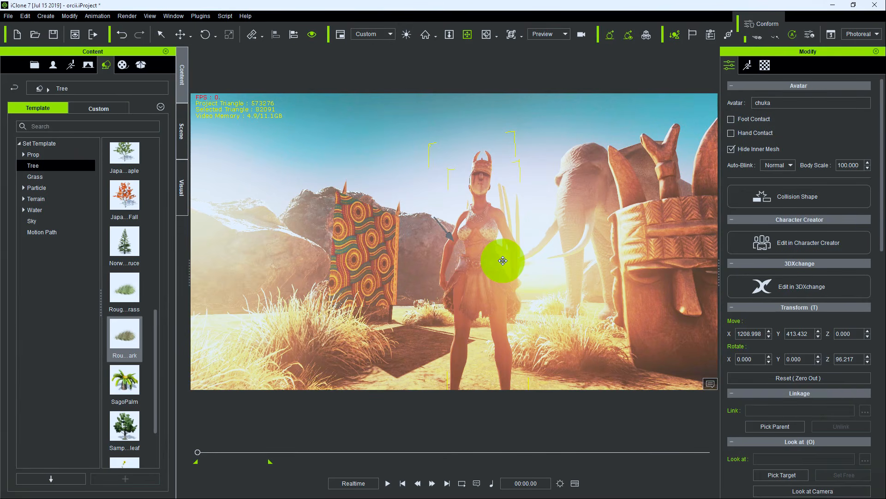
right_click_drag(441, 197, 509, 261)
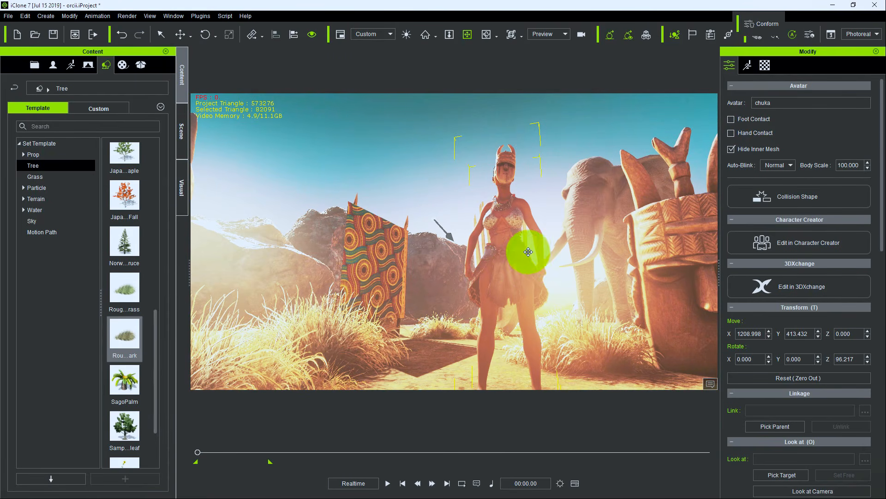
middle_click_drag(522, 247, 529, 223)
right_click_drag(528, 223, 527, 257)
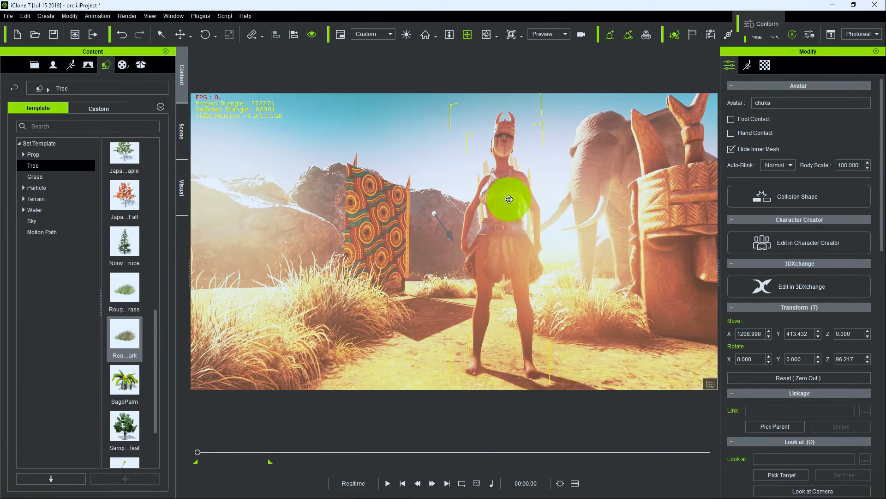
middle_click_drag(509, 198, 502, 227)
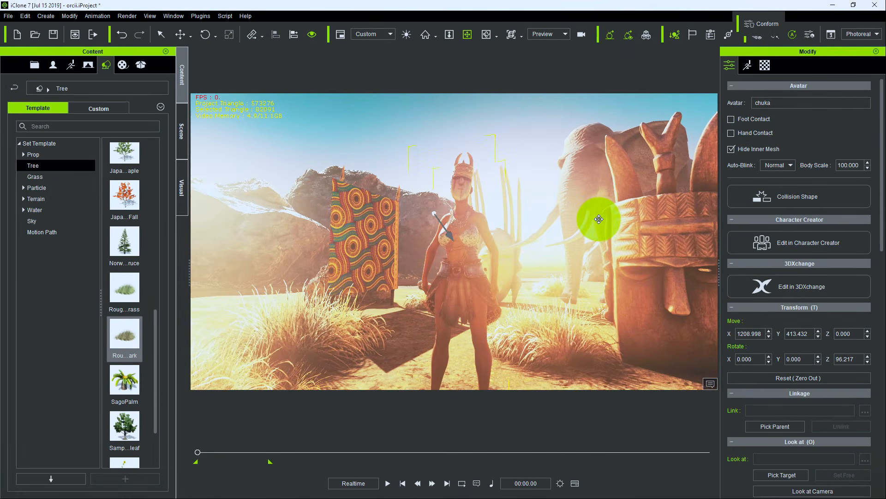
middle_click_drag(532, 286, 510, 227)
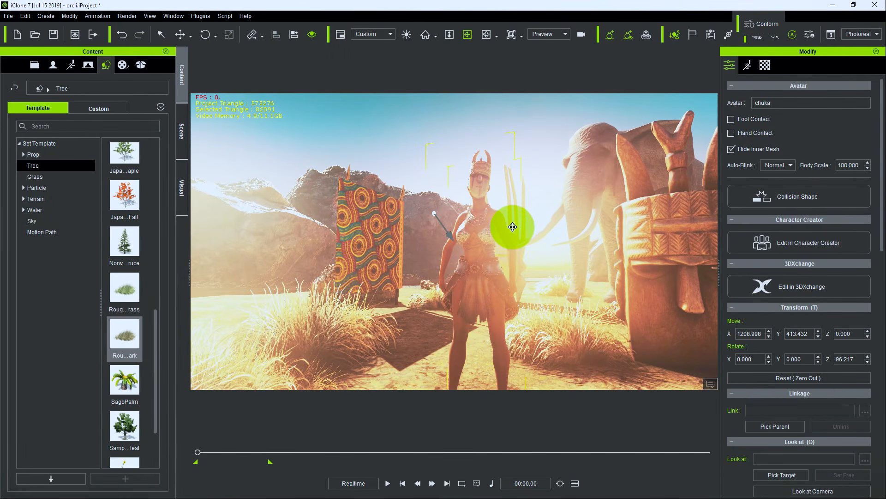